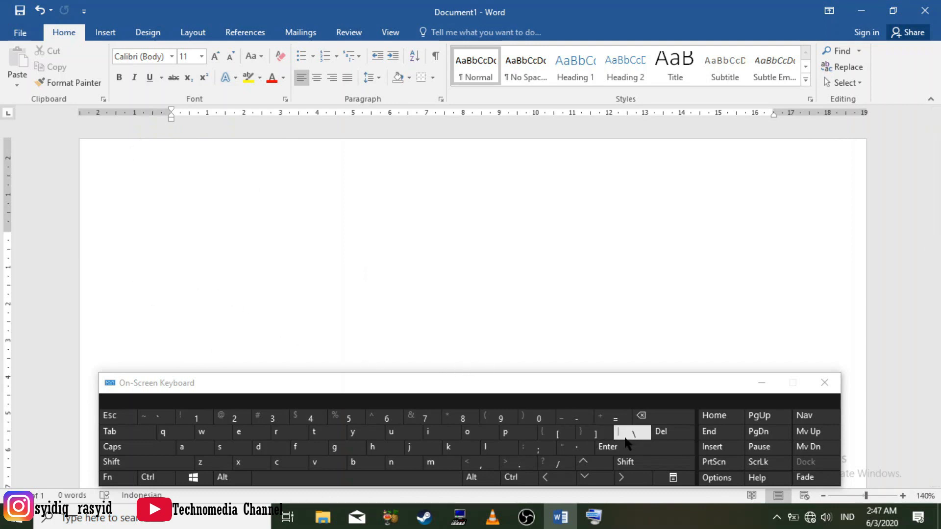
Create a one-row, three-column table on the first line by entering the pattern +---+----+----+ and converting it with AutoFormat
{"action": "key", "text": "shift"}
{"action": "left_click", "coordinate": [608, 420]}
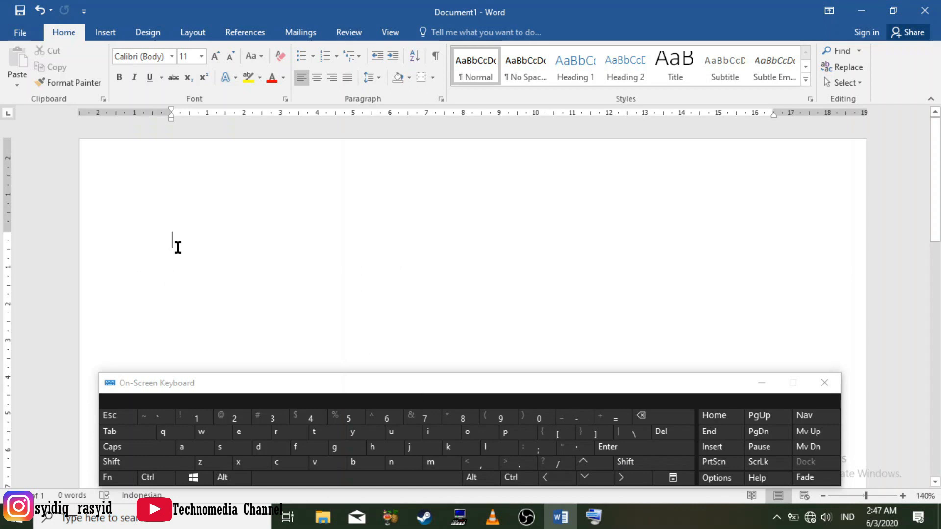
{"action": "key", "text": "shift"}
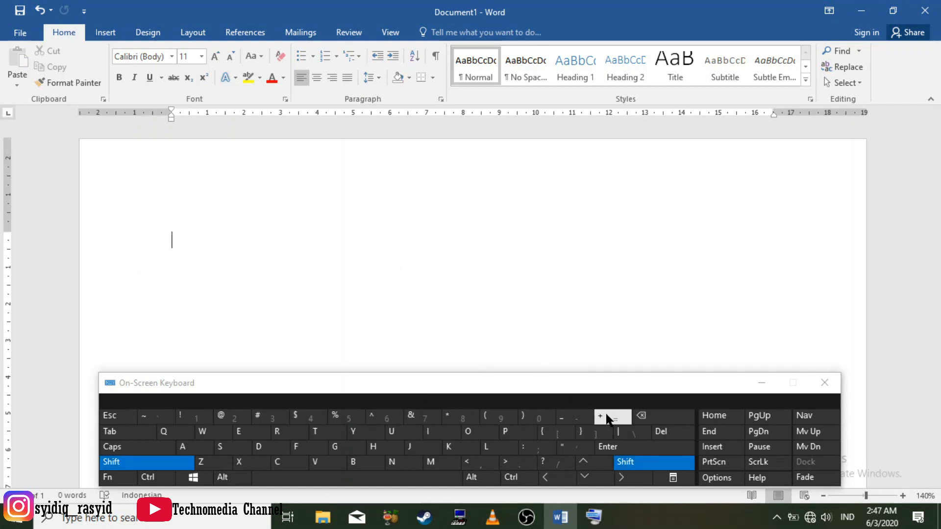
{"action": "left_click", "coordinate": [607, 421]}
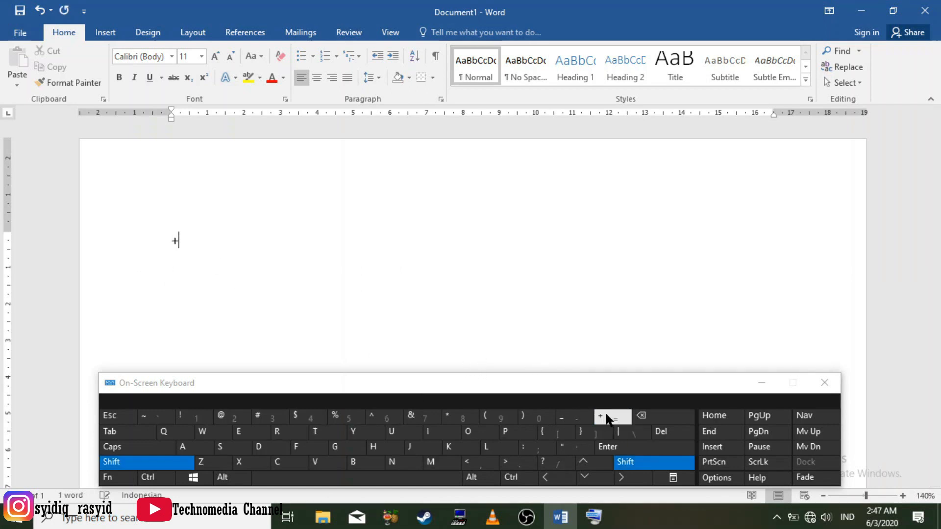
{"action": "double_click", "coordinate": [579, 416]}
{"action": "key", "text": "shift"}
{"action": "left_click", "coordinate": [615, 416]}
{"action": "left_click", "coordinate": [572, 418]}
{"action": "double_click", "coordinate": [572, 418]}
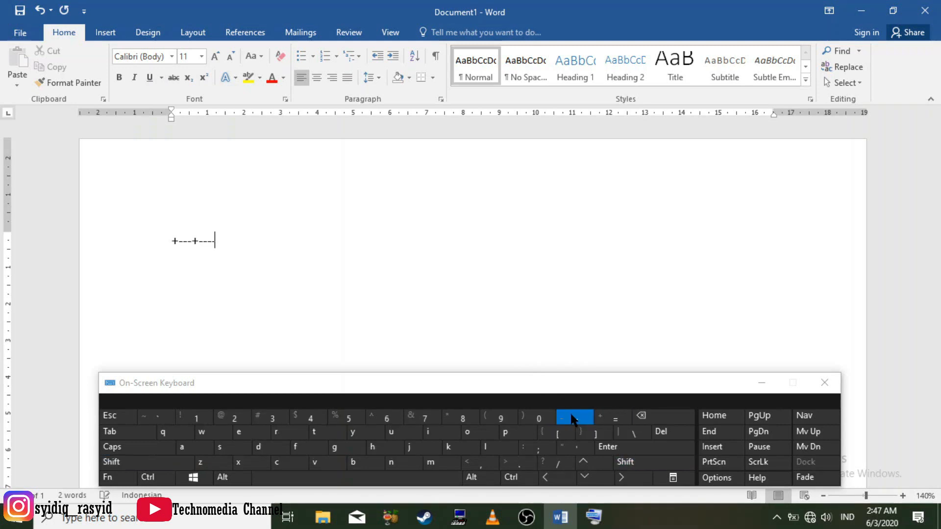
{"action": "left_click", "coordinate": [615, 416], "text": "shift"}
{"action": "double_click", "coordinate": [573, 419]}
{"action": "double_click", "coordinate": [575, 422]}
{"action": "left_click", "coordinate": [613, 417], "text": "shift"}
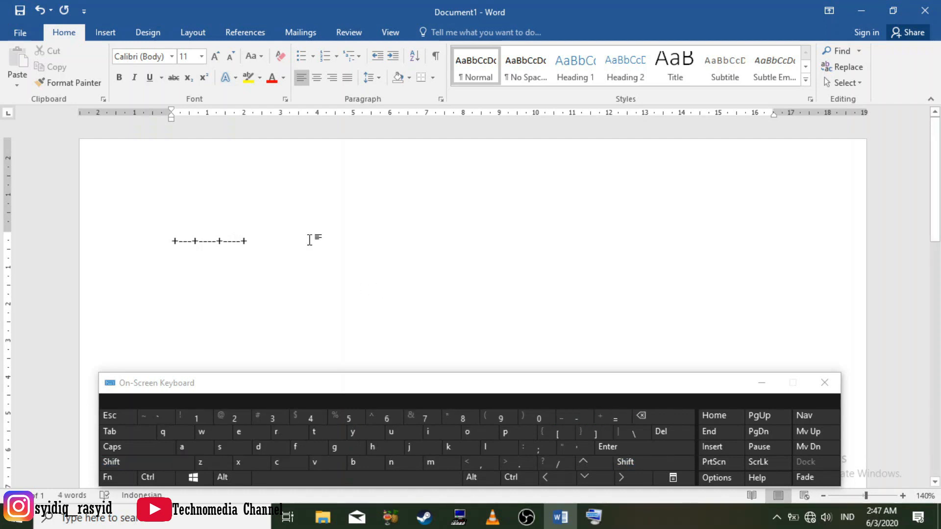
{"action": "left_click", "coordinate": [647, 447]}
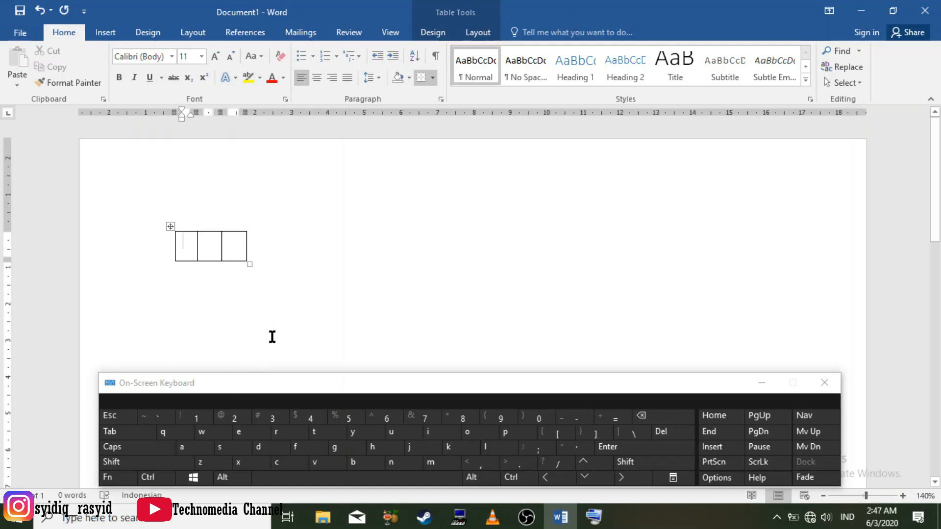
Add a second row to the three-column table from the end of its first row
{"action": "left_click", "coordinate": [287, 251]}
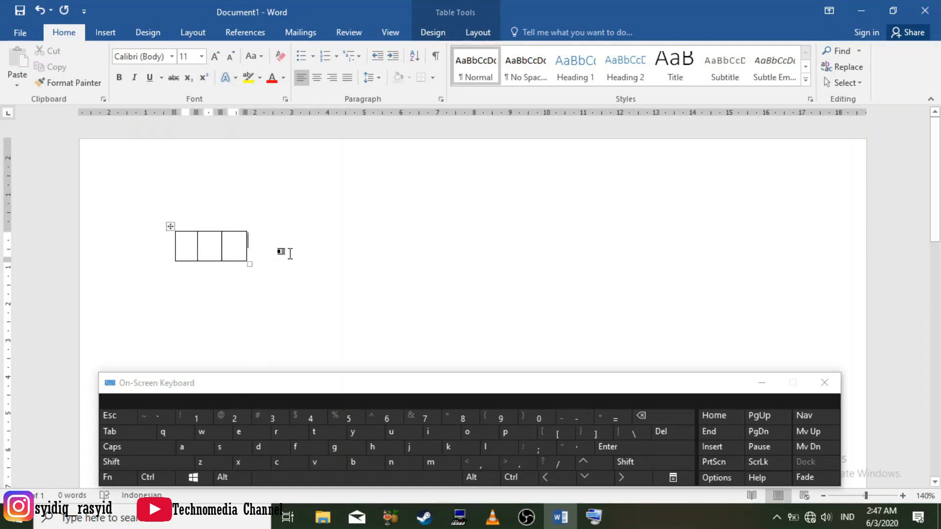
{"action": "key", "text": "Return"}
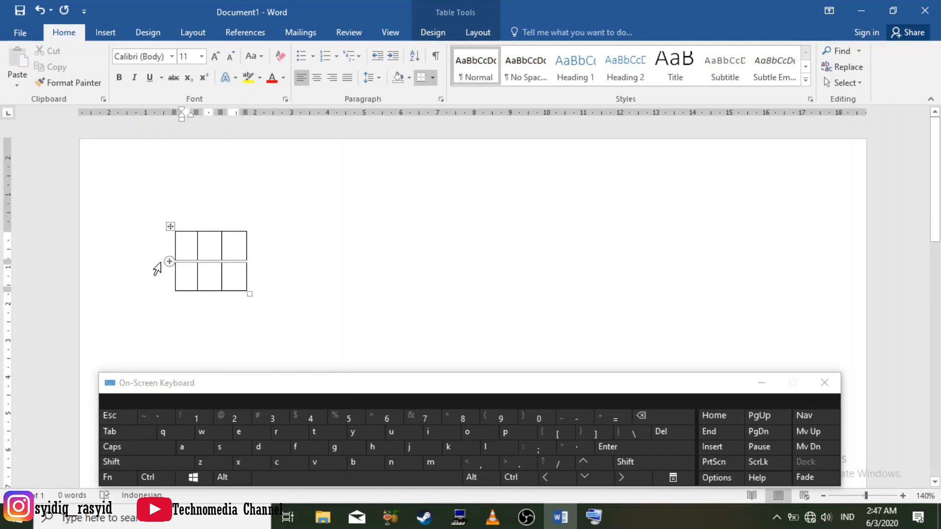
Create a one-row, four-column table below the first table, leaving a gap, from the text pattern +---+----+----+----+
{"action": "left_click", "coordinate": [311, 294]}
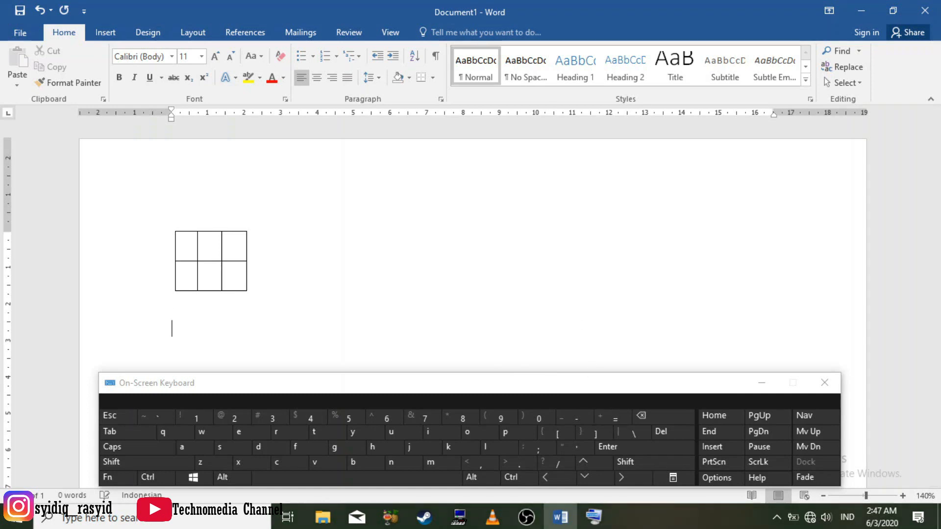
{"action": "key", "text": "Return"}
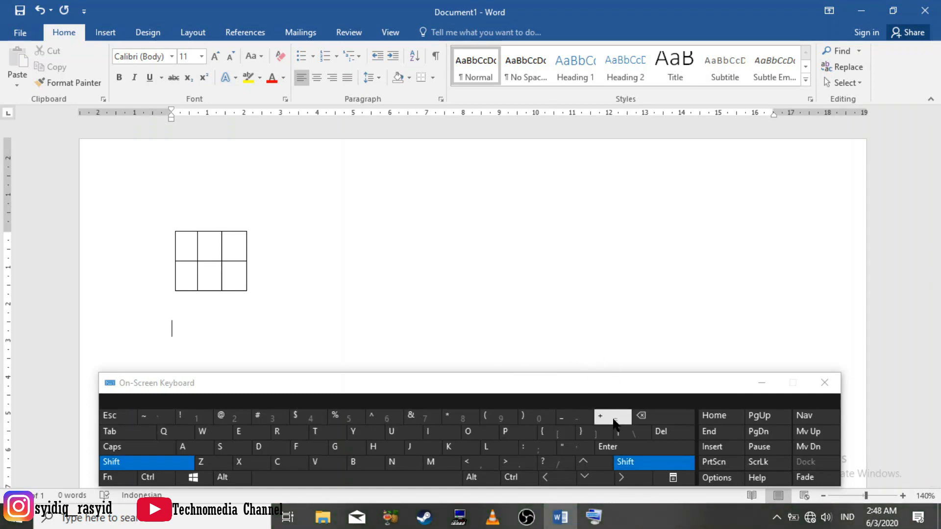
{"action": "left_click", "coordinate": [613, 418]}
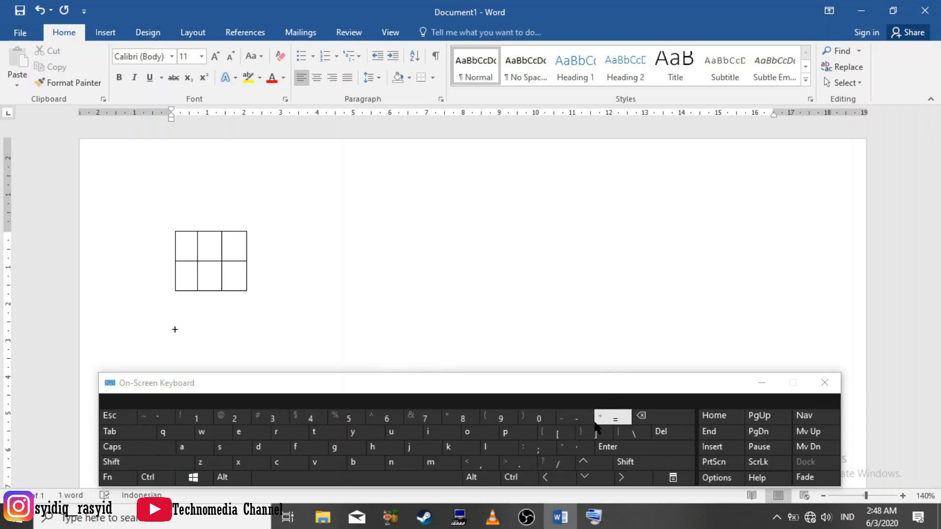
{"action": "type", "text": "---+"}
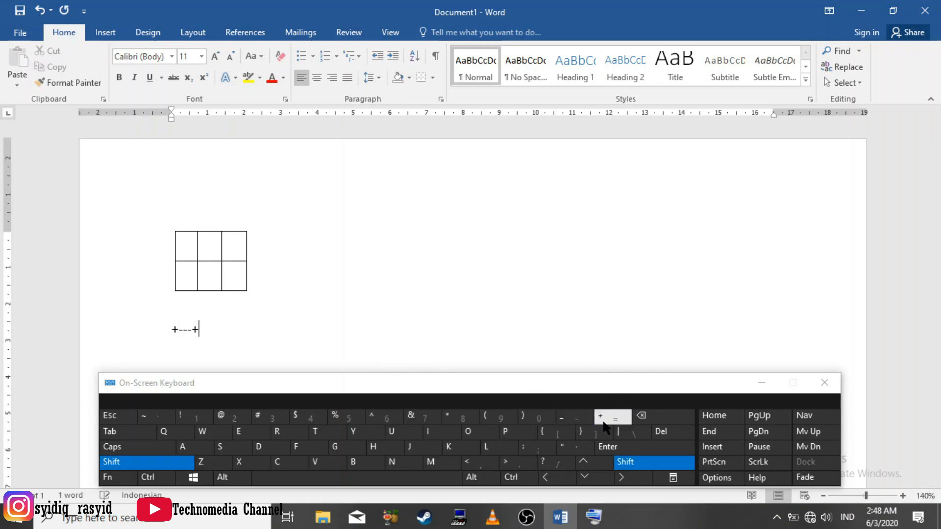
{"action": "type", "text": "----}"}
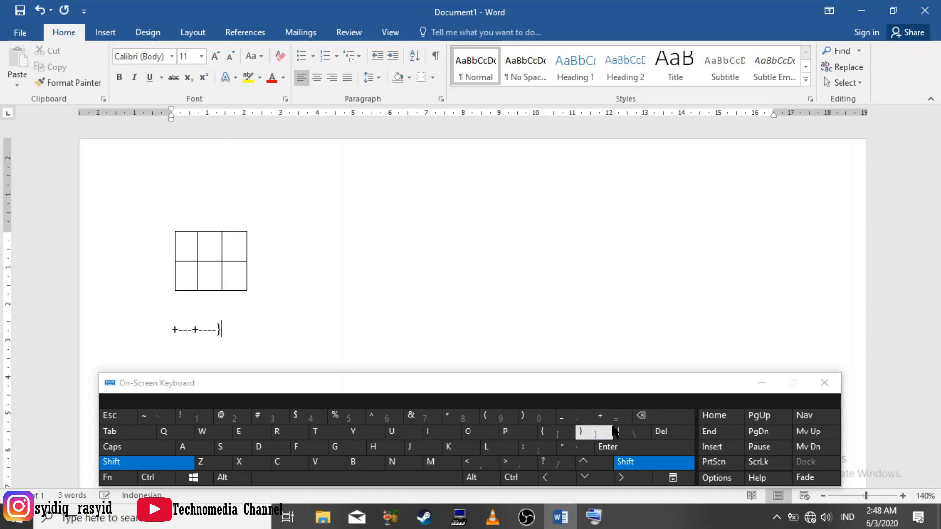
{"action": "left_click", "coordinate": [637, 416]}
{"action": "left_click", "coordinate": [612, 418], "text": "shift"}
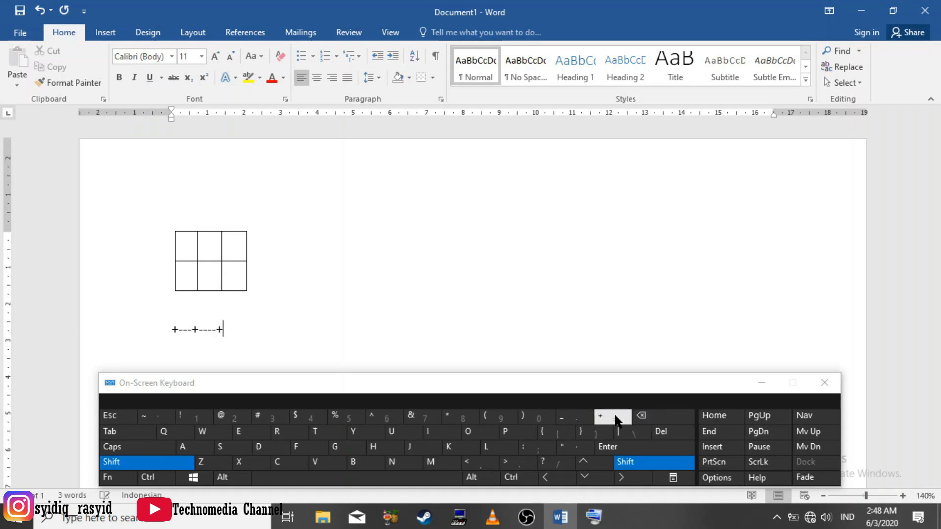
{"action": "type", "text": "----+----+----+"}
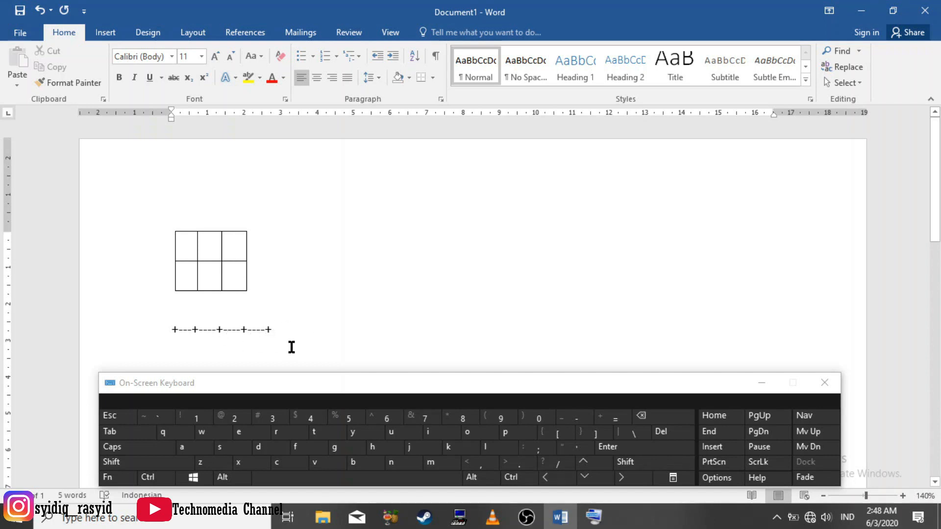
{"action": "key", "text": "Return"}
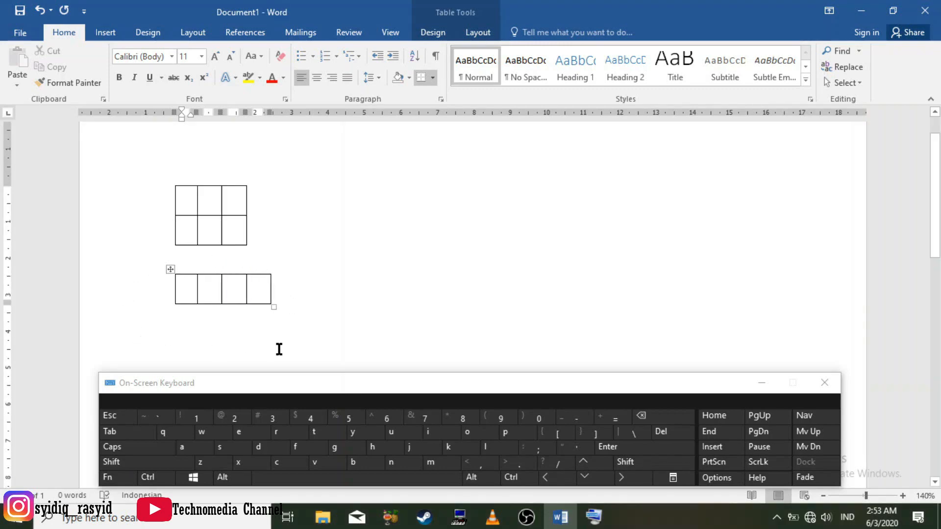
{"action": "mouse_move", "coordinate": [275, 263]}
{"action": "scroll", "coordinate": [327, 315], "scroll_direction": "down", "scroll_amount": 1}
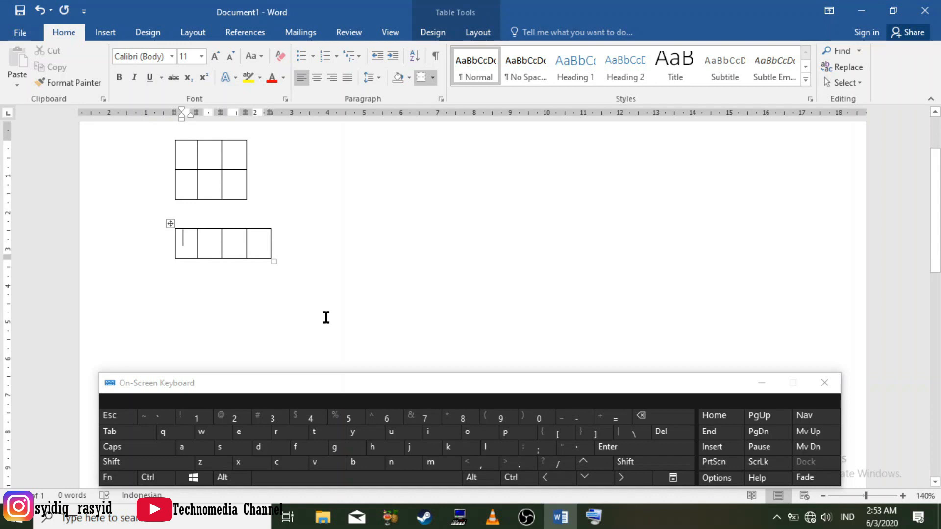
{"action": "scroll", "coordinate": [326, 317], "scroll_direction": "up", "scroll_amount": 1}
{"action": "scroll", "coordinate": [327, 316], "scroll_direction": "down", "scroll_amount": 2}
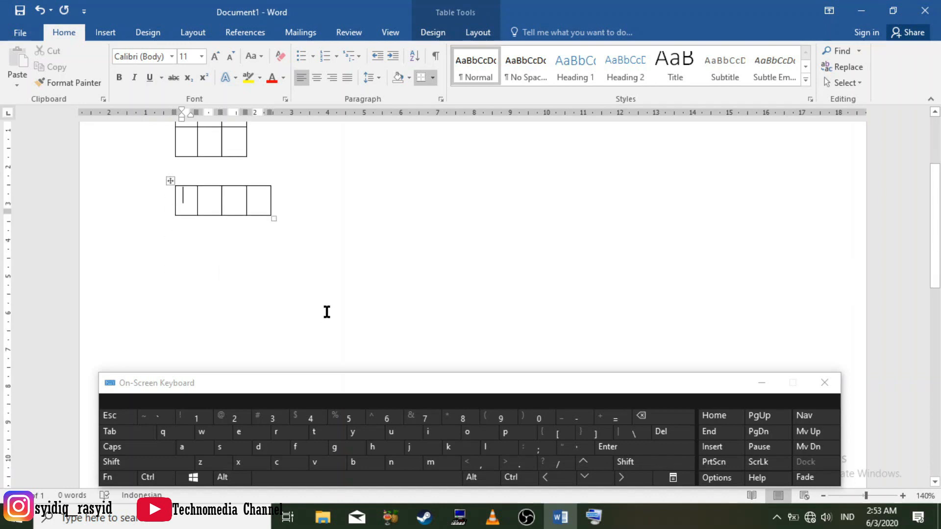
{"action": "scroll", "coordinate": [327, 312], "scroll_direction": "up", "scroll_amount": 1}
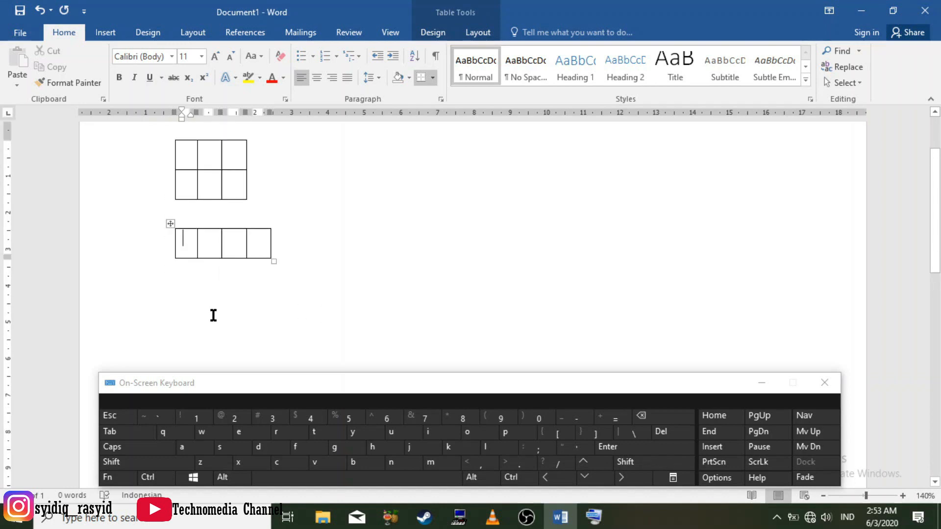
{"action": "left_click", "coordinate": [304, 255]}
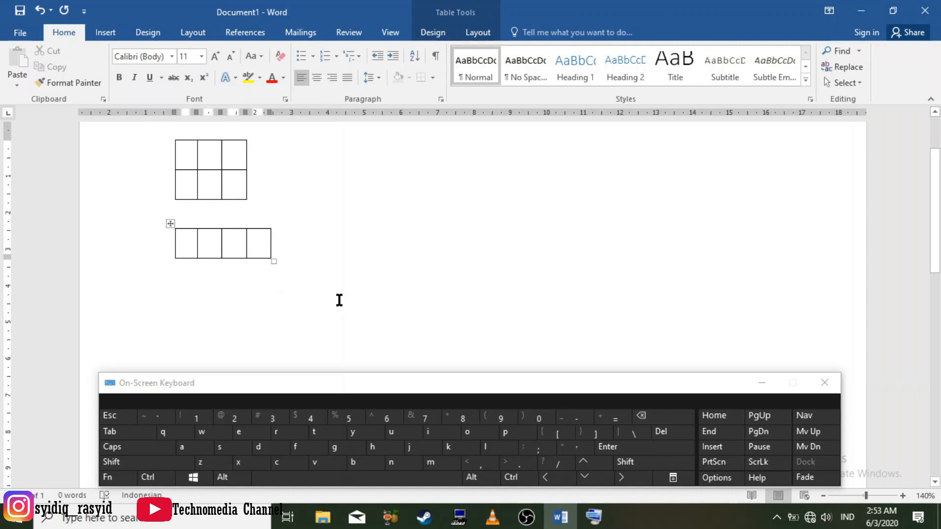
Create a third table with three columns of increasing width below the four-column table from the text pattern +--+----+------+
{"action": "left_click", "coordinate": [317, 307]}
{"action": "key", "text": "shift"}
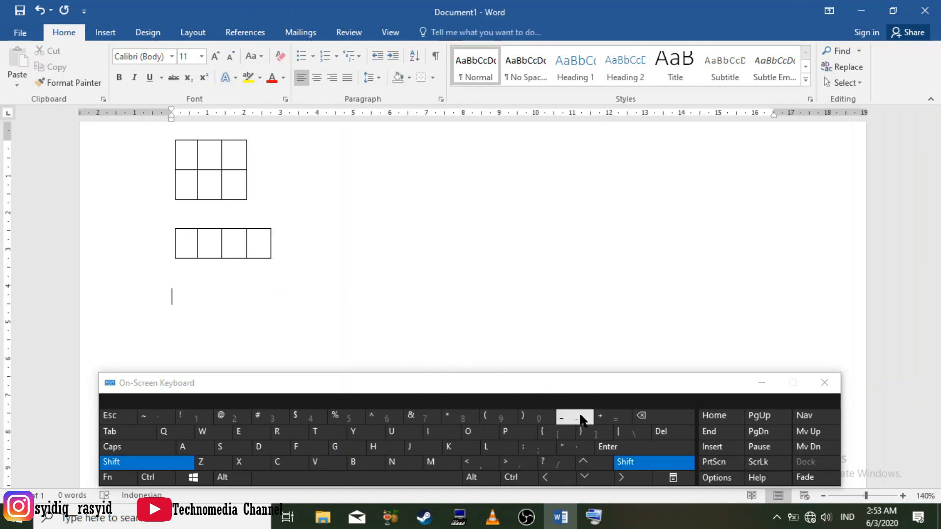
{"action": "left_click", "coordinate": [607, 420]}
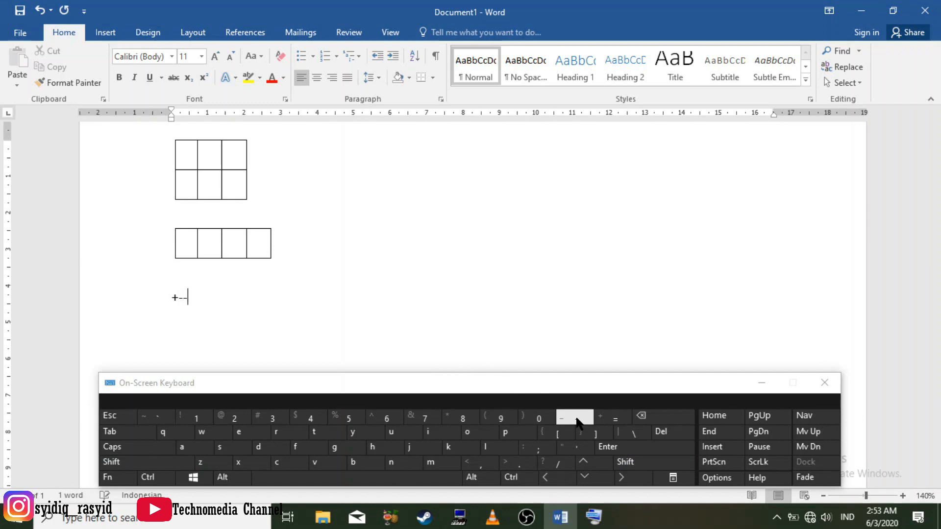
{"action": "type", "text": "--"}
{"action": "left_click", "coordinate": [625, 462]}
{"action": "left_click", "coordinate": [613, 418]}
{"action": "type", "text": "-----"}
{"action": "key", "text": "shift"}
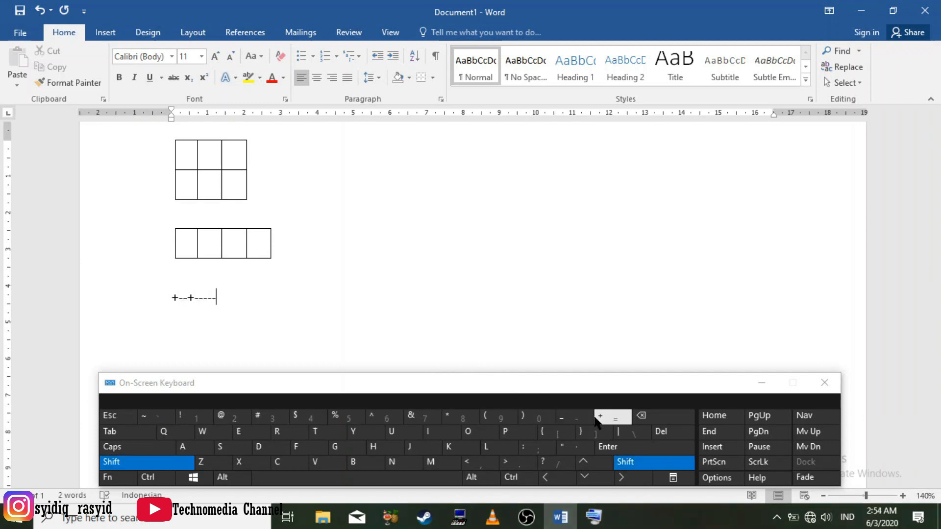
{"action": "left_click", "coordinate": [662, 417]}
{"action": "key", "text": "shift"}
{"action": "left_click", "coordinate": [618, 419]}
{"action": "type", "text": "----"}
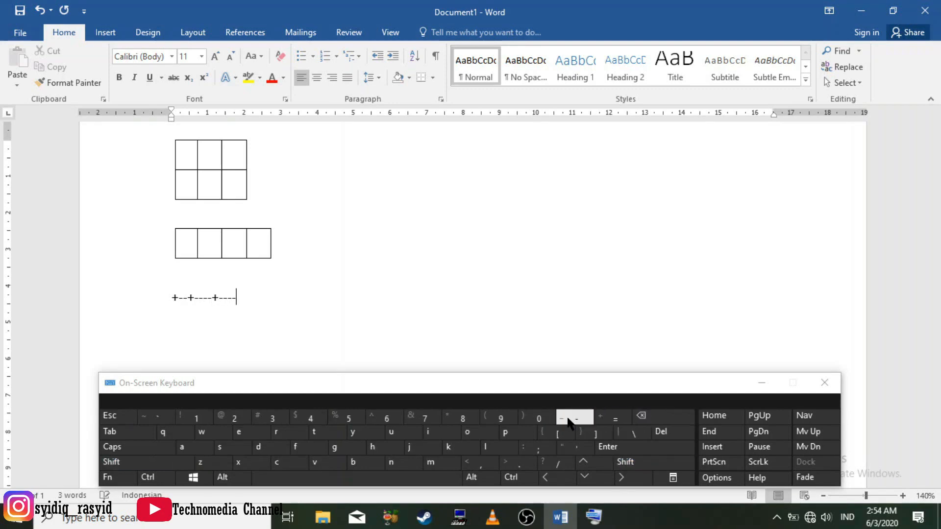
{"action": "type", "text": "--"}
{"action": "key", "text": "shift"}
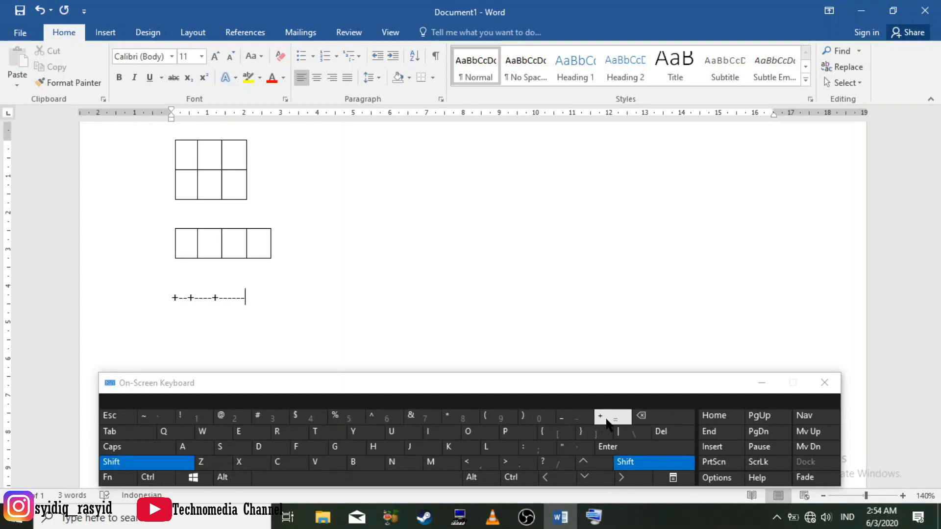
{"action": "left_click", "coordinate": [618, 446]}
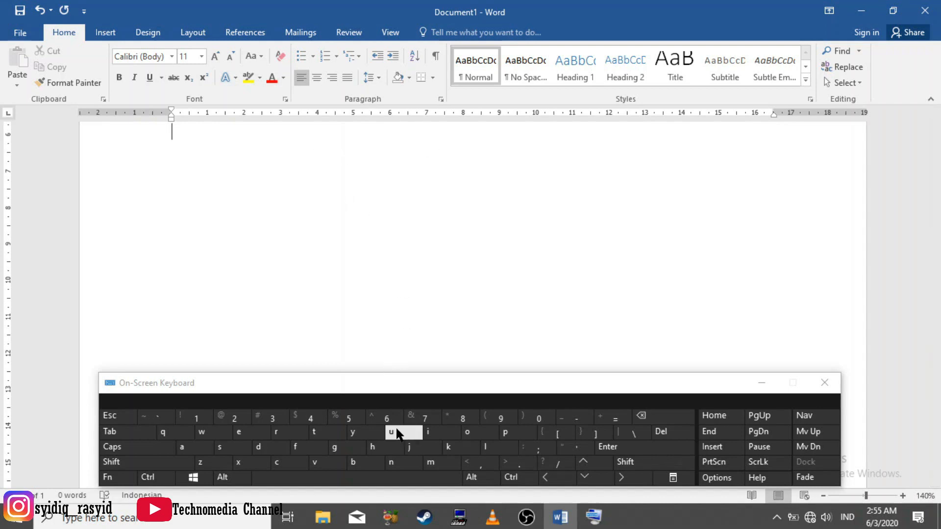
Insert a full-width dotted horizontal line below the third table by autoformatting a short run of asterisks
{"action": "key", "text": "shift"}
{"action": "left_click", "coordinate": [462, 423]}
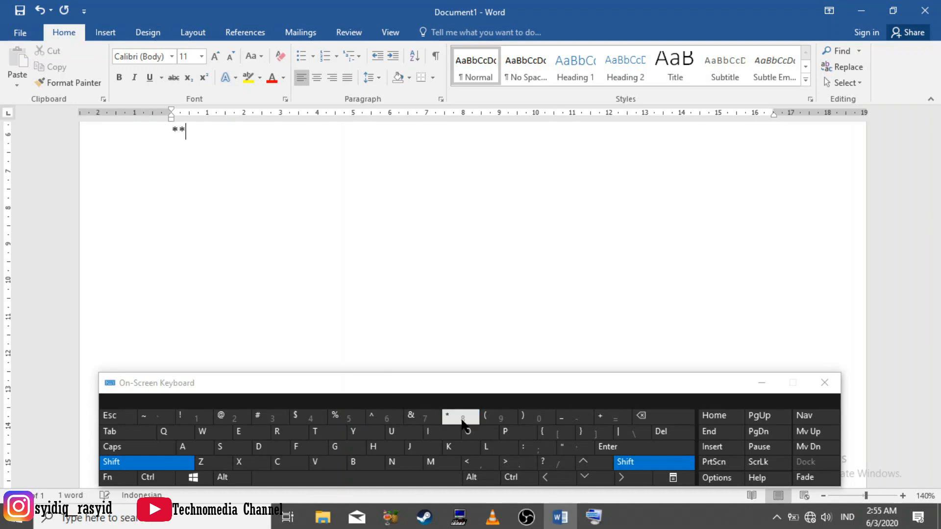
{"action": "left_click", "coordinate": [637, 448]}
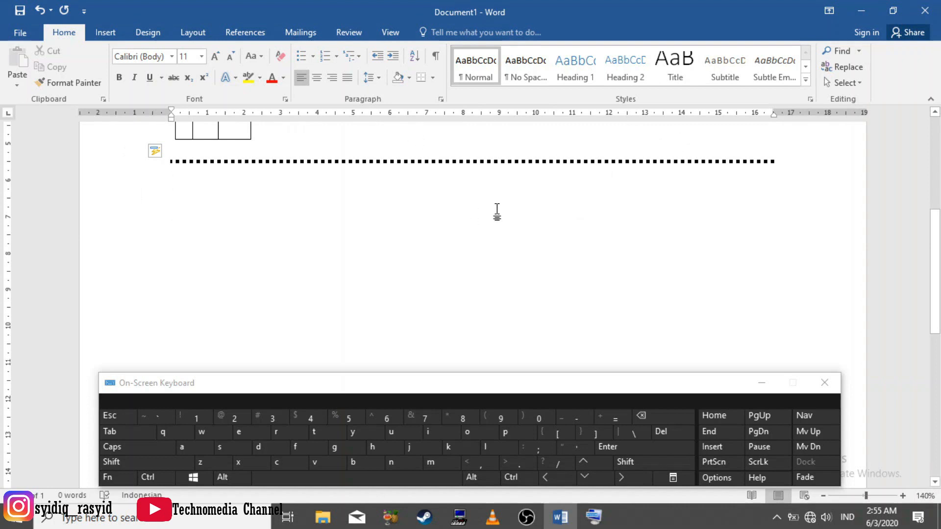
Insert a thin horizontal line from hyphens and a thicker one from underscores beneath the dotted line
{"action": "left_click", "coordinate": [576, 419]}
{"action": "left_click", "coordinate": [575, 420]}
{"action": "left_click", "coordinate": [575, 419]}
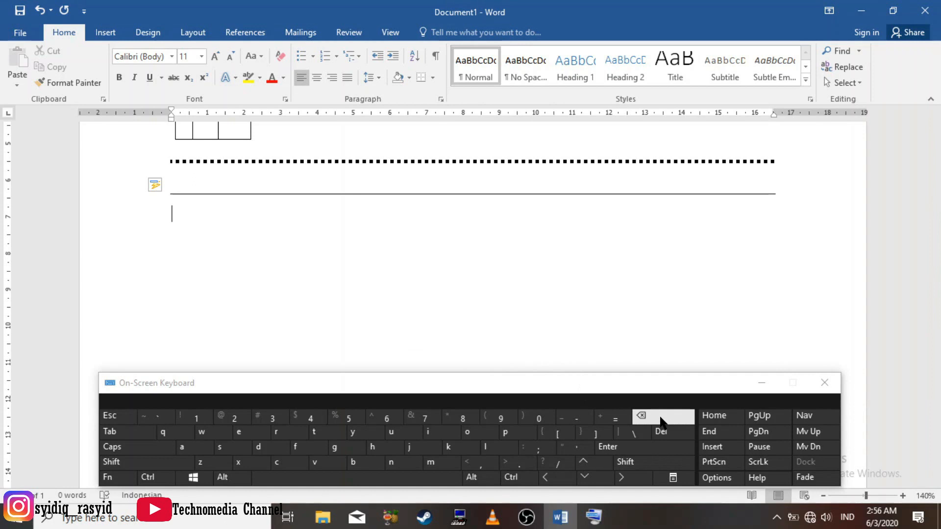
{"action": "key", "text": "shift"}
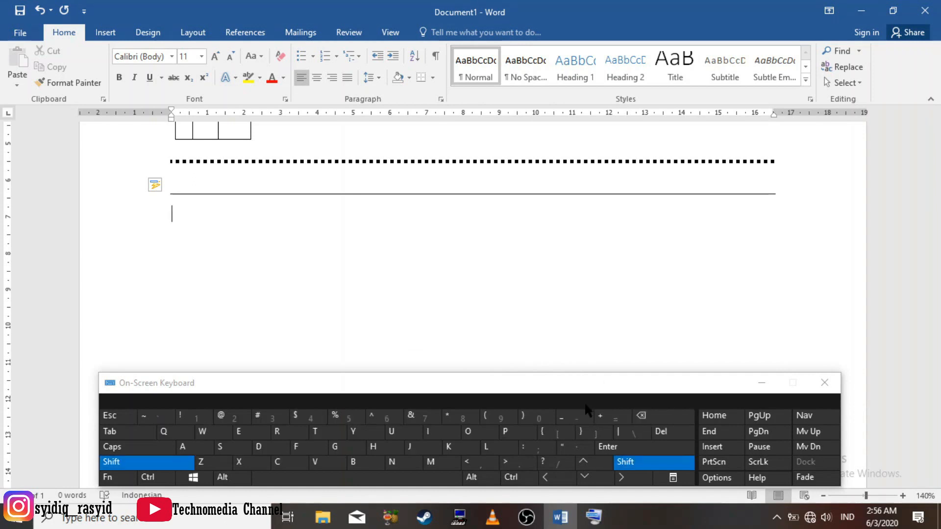
{"action": "left_click", "coordinate": [575, 420]}
{"action": "left_click", "coordinate": [576, 420]}
{"action": "left_click", "coordinate": [639, 448]}
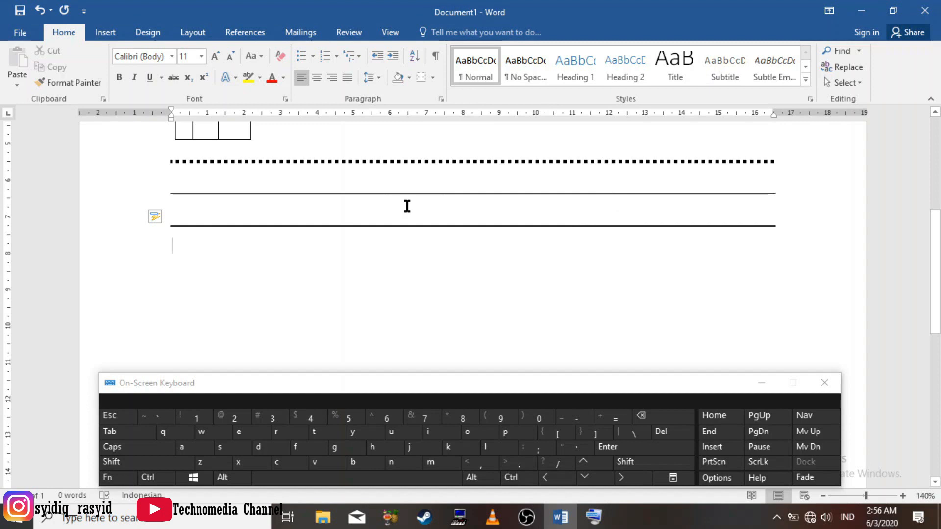
Insert a full-width double horizontal line beneath the thick line by autoformatting ===
{"action": "left_click", "coordinate": [611, 418]}
{"action": "left_click", "coordinate": [612, 419]}
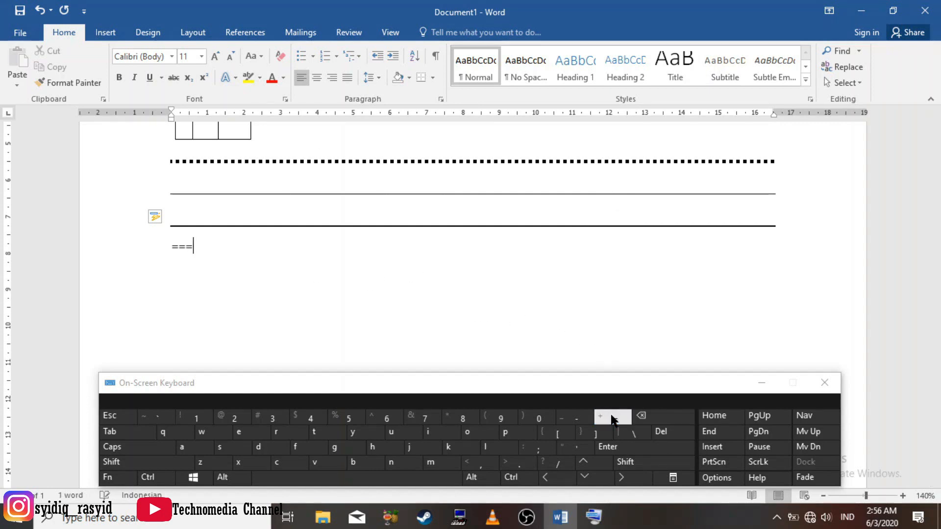
{"action": "left_click", "coordinate": [617, 453]}
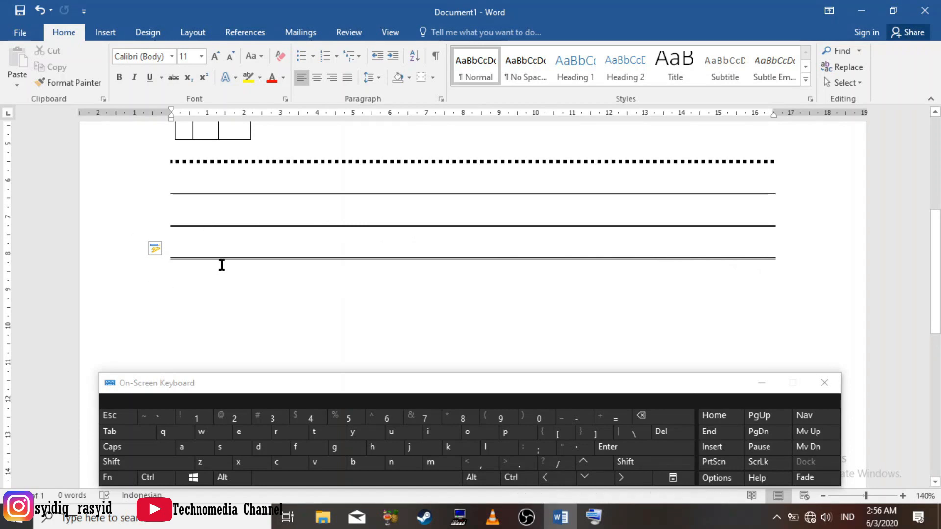
{"action": "scroll", "coordinate": [221, 260], "scroll_direction": "down", "scroll_amount": 1}
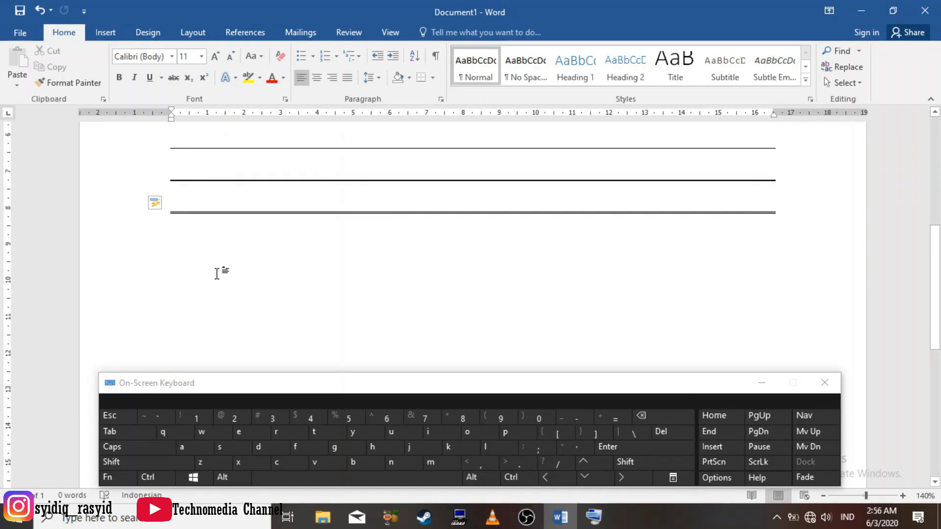
Insert a full-width triple horizontal line with a thick centre beneath the double line by autoformatting ###
{"action": "left_click", "coordinate": [147, 462]}
{"action": "left_click", "coordinate": [257, 418]}
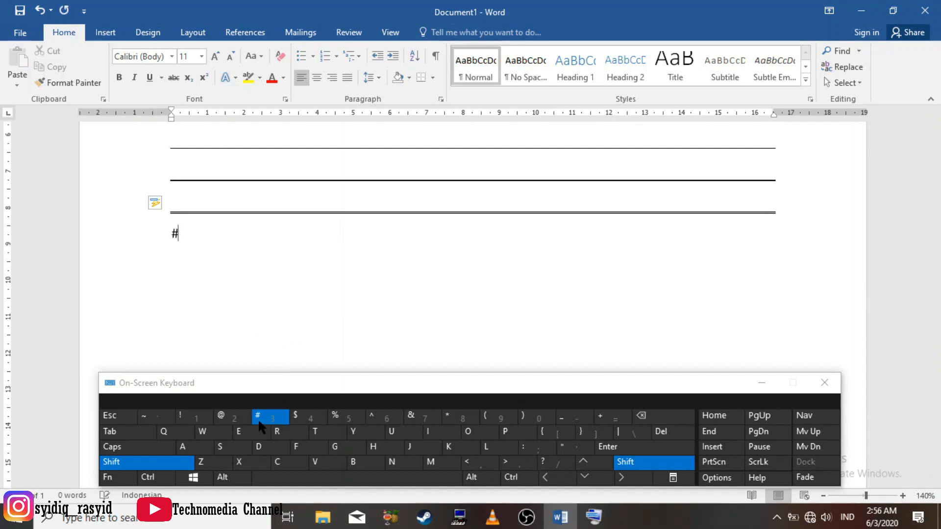
{"action": "double_click", "coordinate": [258, 418]}
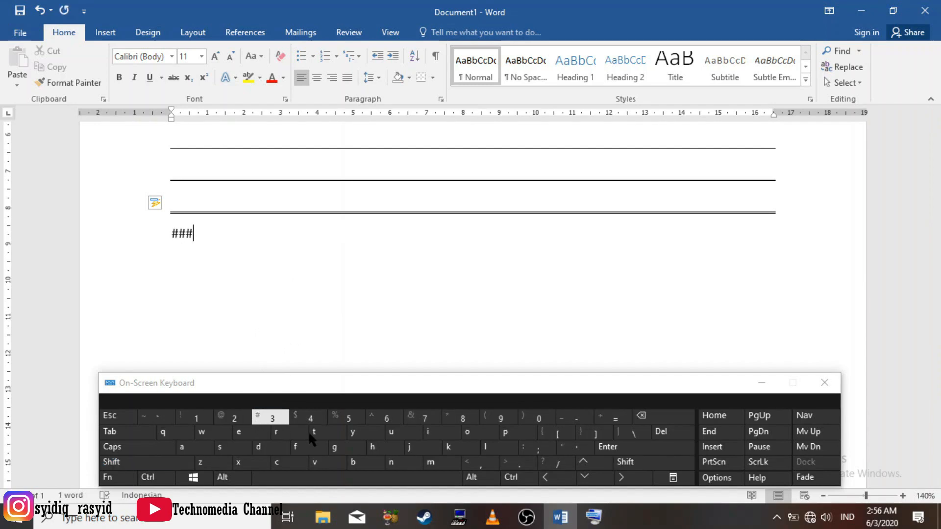
{"action": "left_click", "coordinate": [608, 447]}
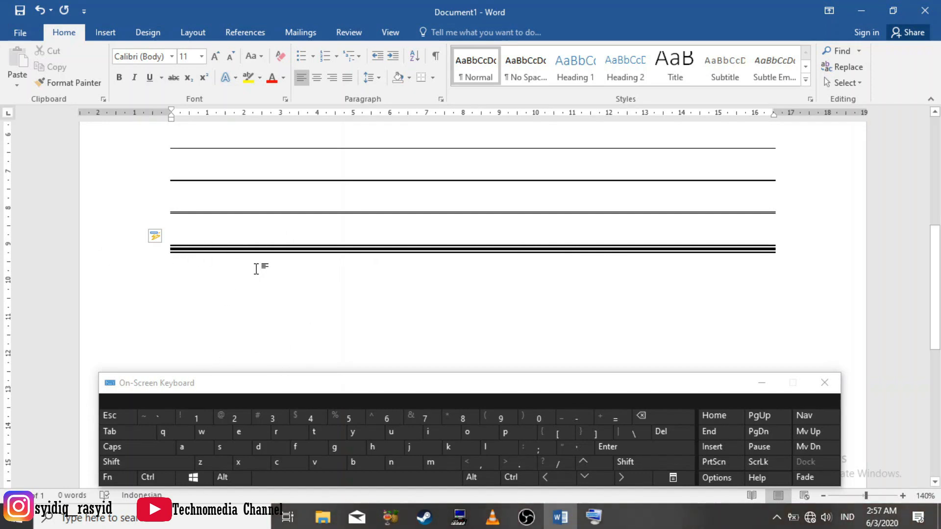
Insert another full-width horizontal line beneath the triple line by autoformatting ~~~
{"action": "key", "text": "shift"}
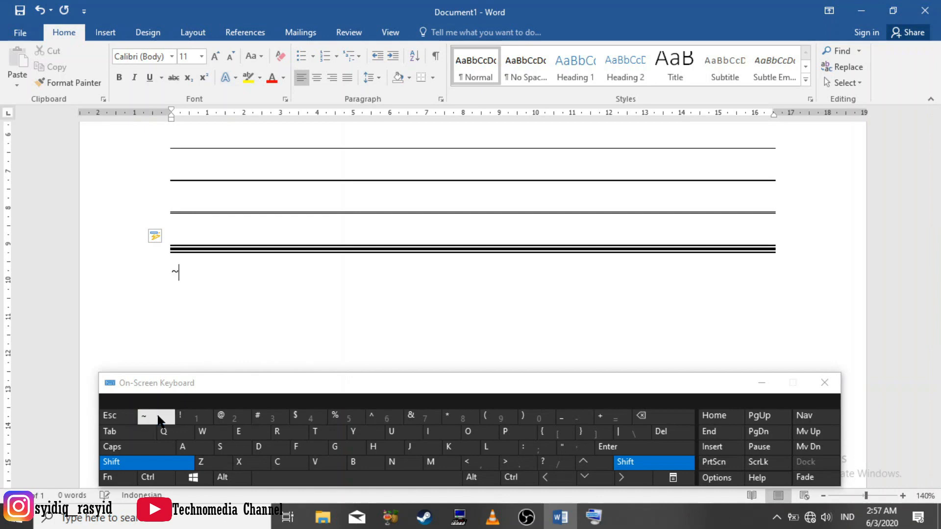
{"action": "left_click", "coordinate": [157, 417]}
{"action": "left_click", "coordinate": [157, 416]}
{"action": "left_click", "coordinate": [648, 452]}
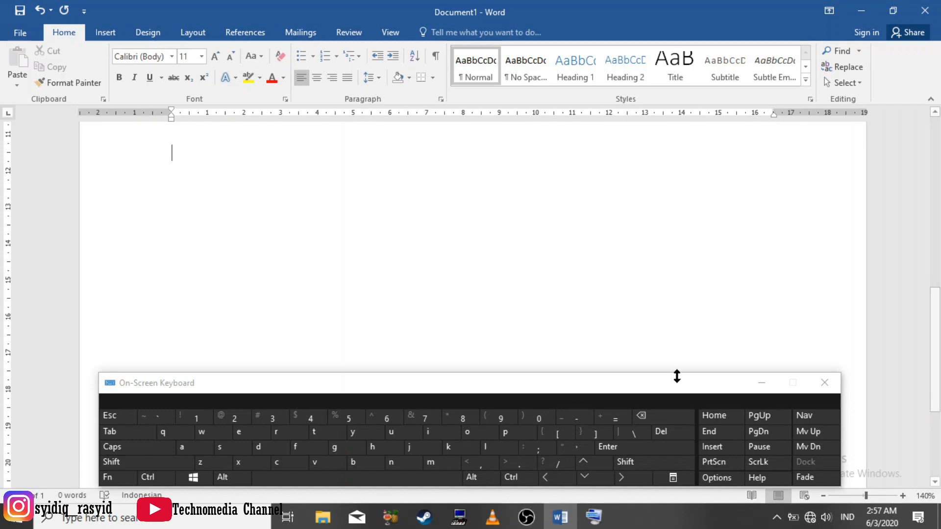
Insert a bold right-pointing arrow on the blank line below the horizontal lines from the pattern ==> and start a new line
{"action": "left_click", "coordinate": [611, 420]}
{"action": "left_click", "coordinate": [611, 419]}
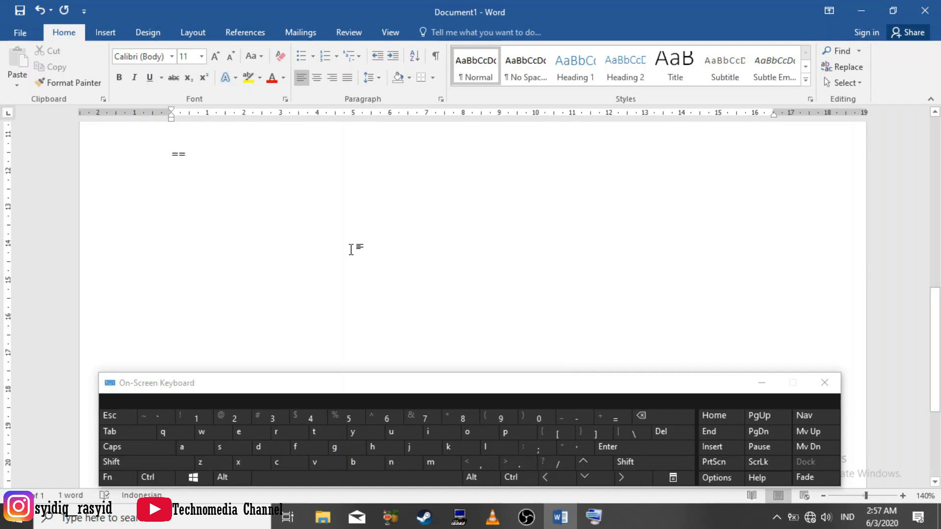
{"action": "key", "text": "shift"}
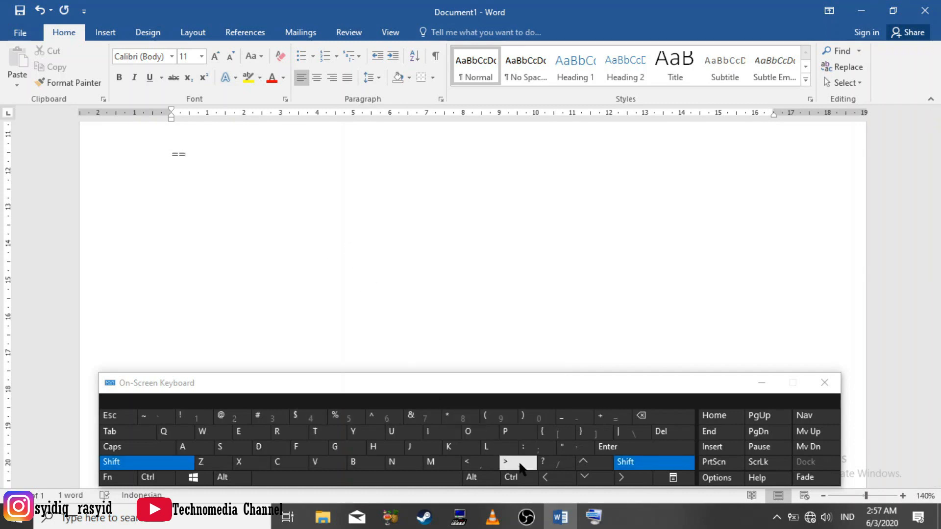
{"action": "left_click", "coordinate": [519, 463]}
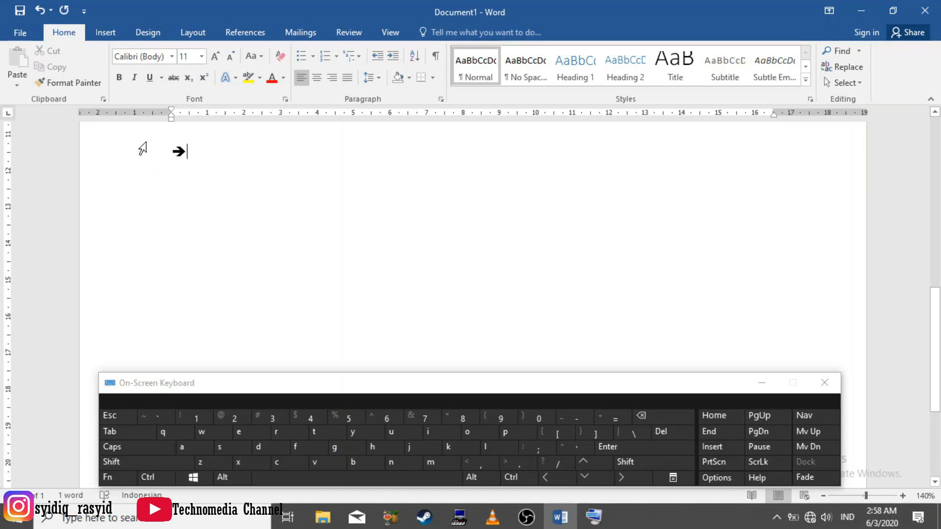
{"action": "left_click", "coordinate": [608, 446]}
Insert a bold left-pointing arrow below the right-pointing one from the pattern <== and start a new line
{"action": "key", "text": "shift"}
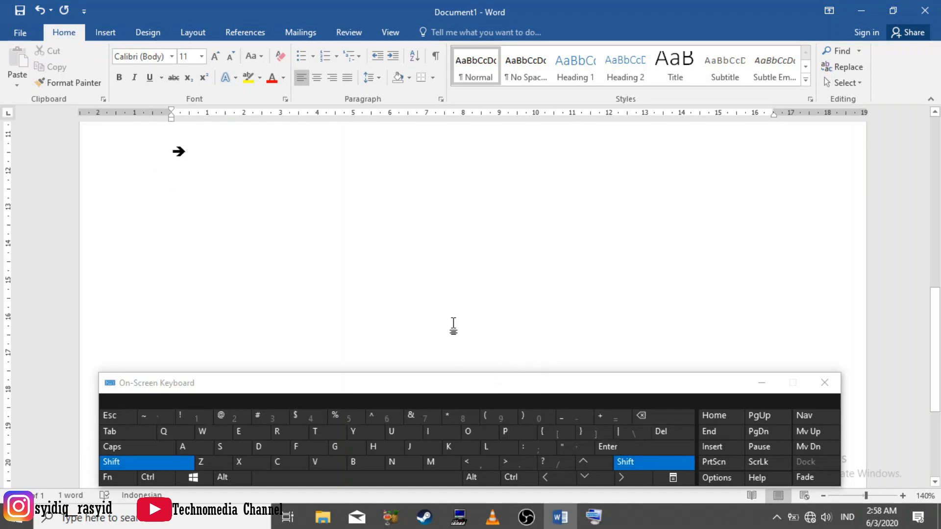
{"action": "left_click", "coordinate": [479, 464]}
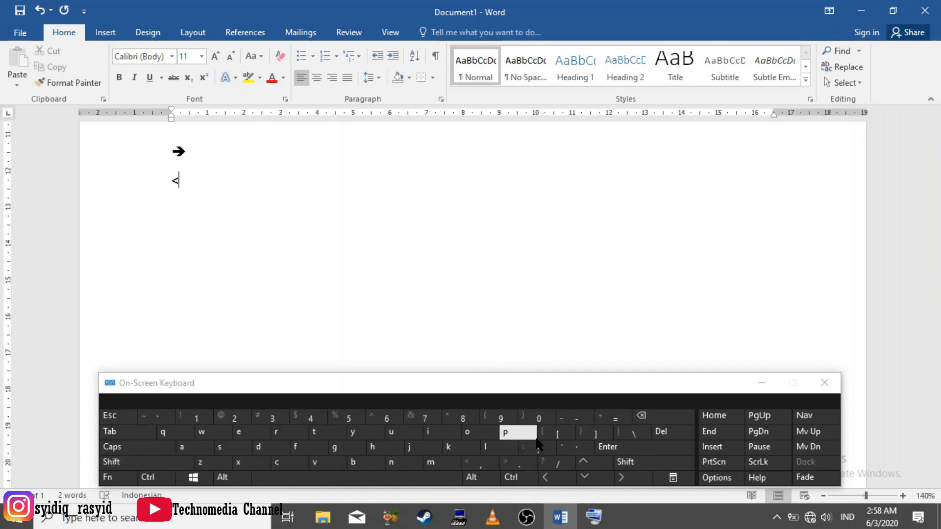
{"action": "left_click", "coordinate": [618, 423]}
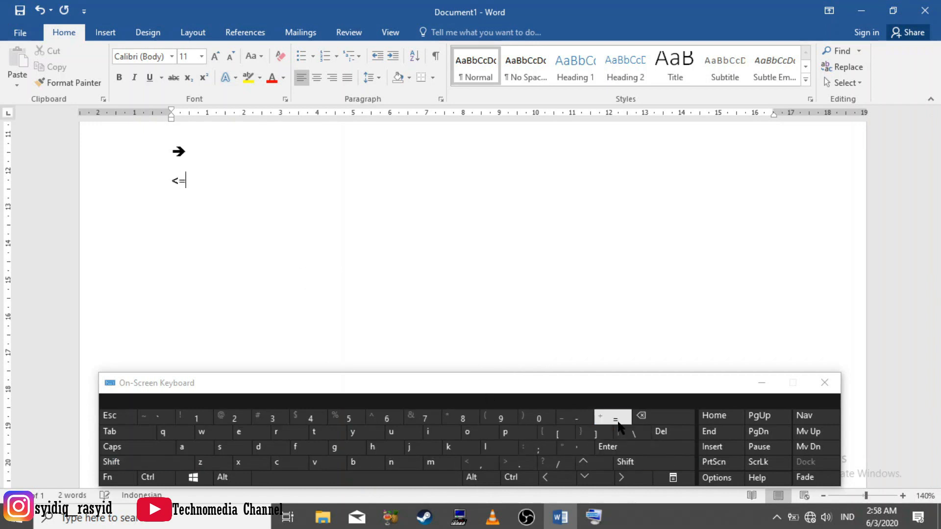
{"action": "left_click", "coordinate": [618, 422]}
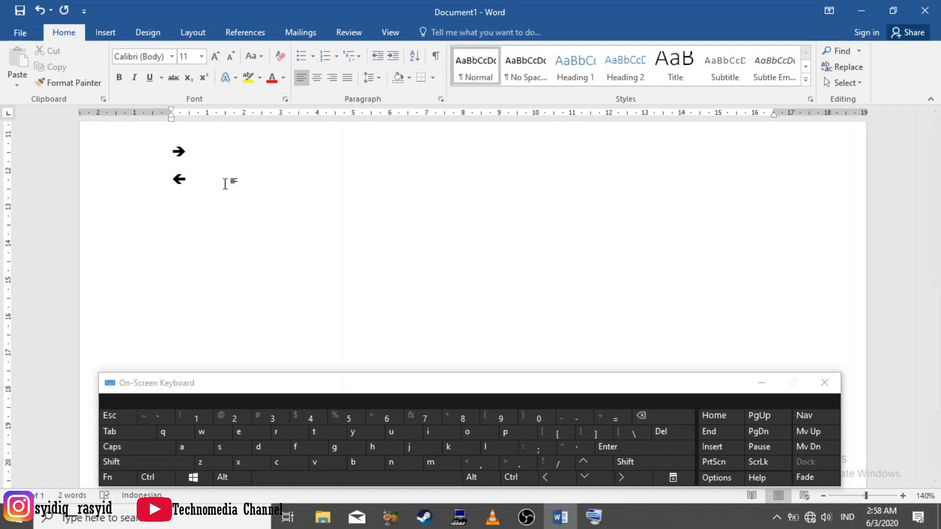
{"action": "left_click", "coordinate": [638, 454]}
Insert a thin right-pointing arrow from --> and a thin left-pointing arrow from <-- on separate lines below the bold arrows
{"action": "key", "text": "shift"}
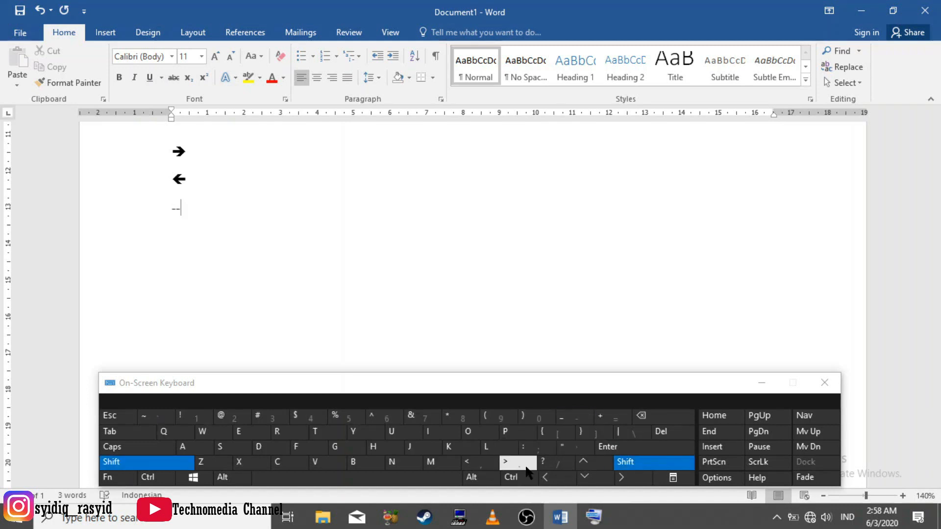
{"action": "left_click", "coordinate": [629, 447]}
{"action": "key", "text": "shift"}
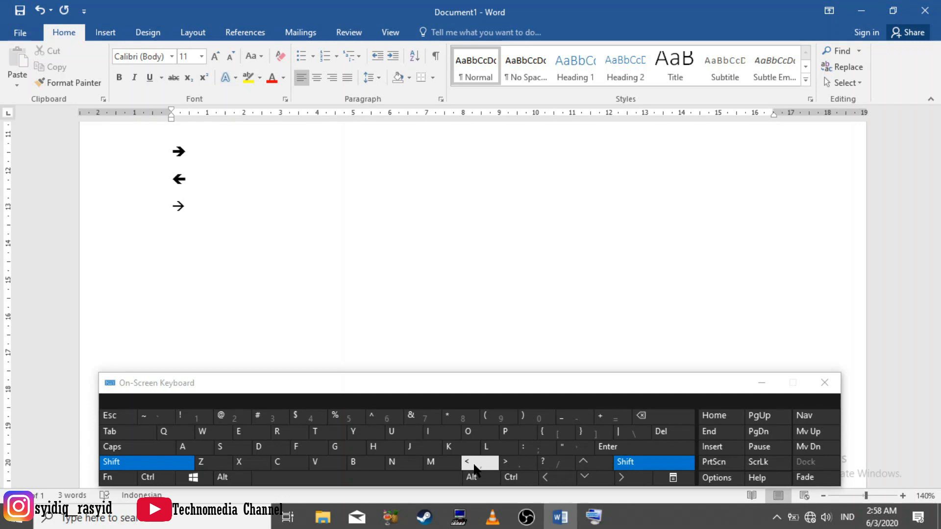
{"action": "key", "text": "shift"}
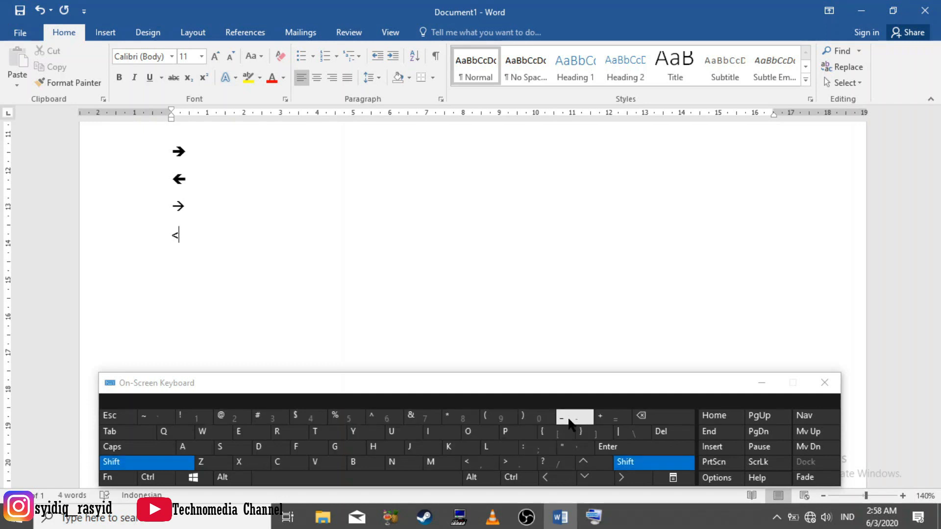
{"action": "left_click", "coordinate": [640, 415]}
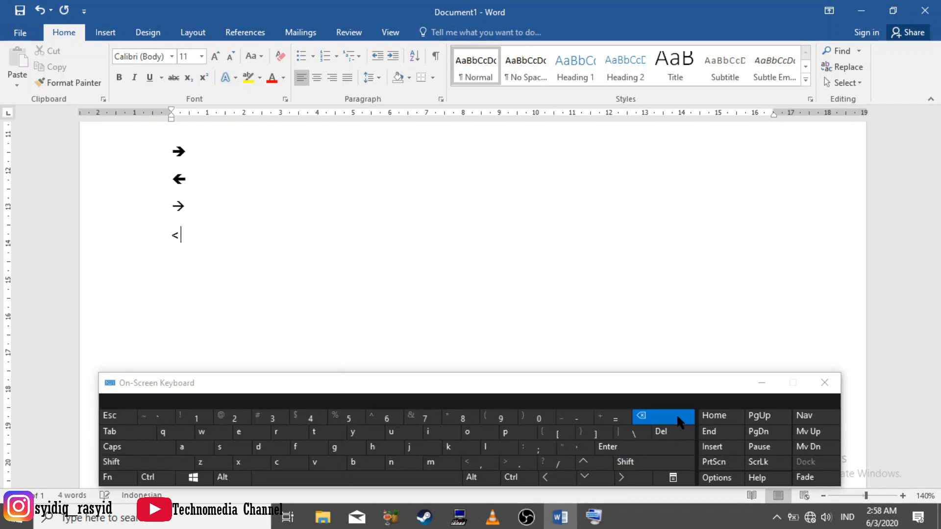
{"action": "left_click", "coordinate": [573, 417]}
{"action": "left_click", "coordinate": [574, 418]}
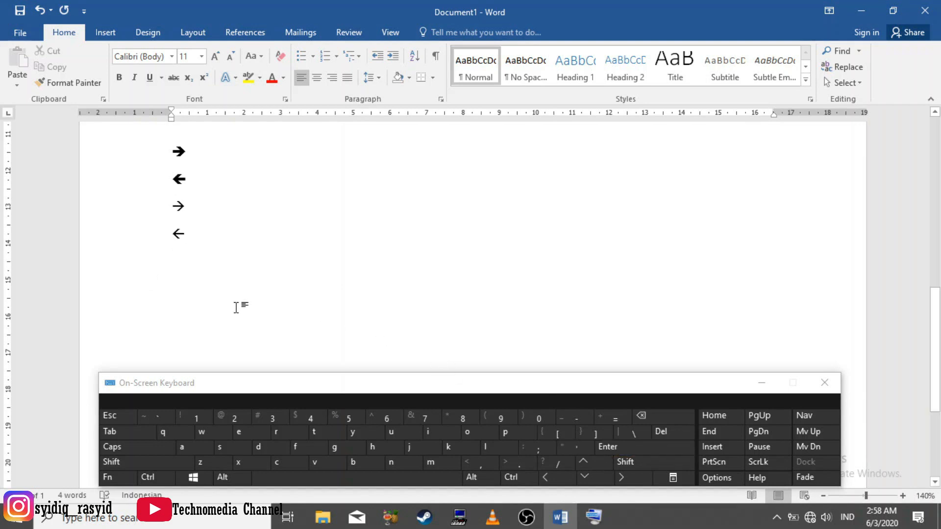
Insert another arrow symbol on a new line below the thin left-pointing arrow from the pattern <=>
{"action": "key", "text": "shift"}
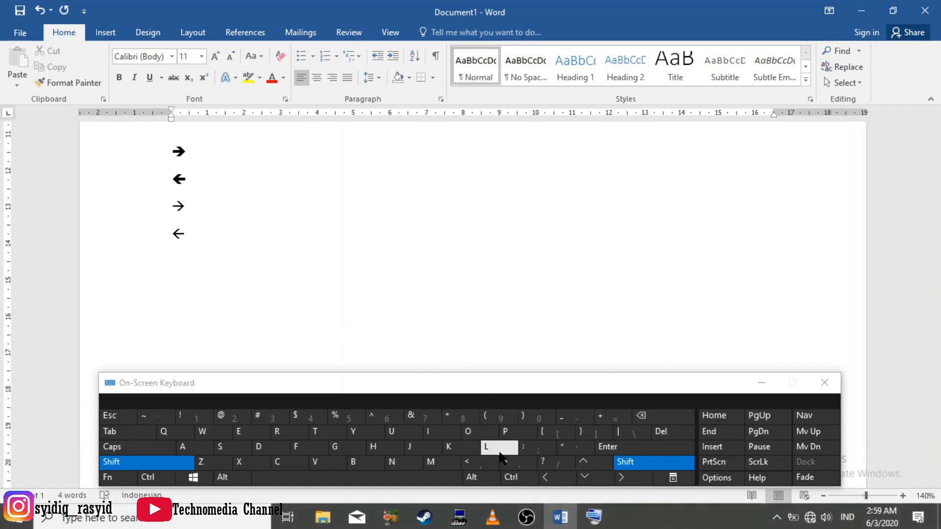
{"action": "left_click", "coordinate": [474, 469]}
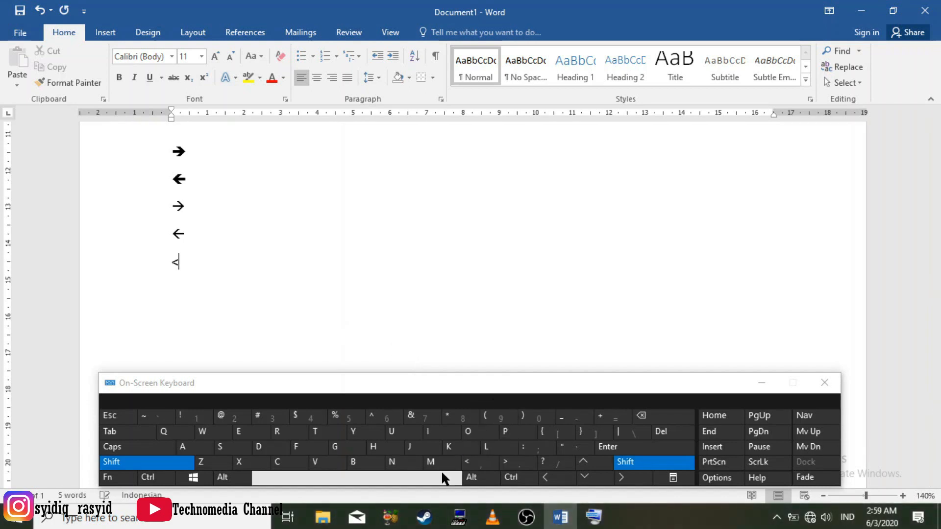
{"action": "left_click", "coordinate": [612, 418]}
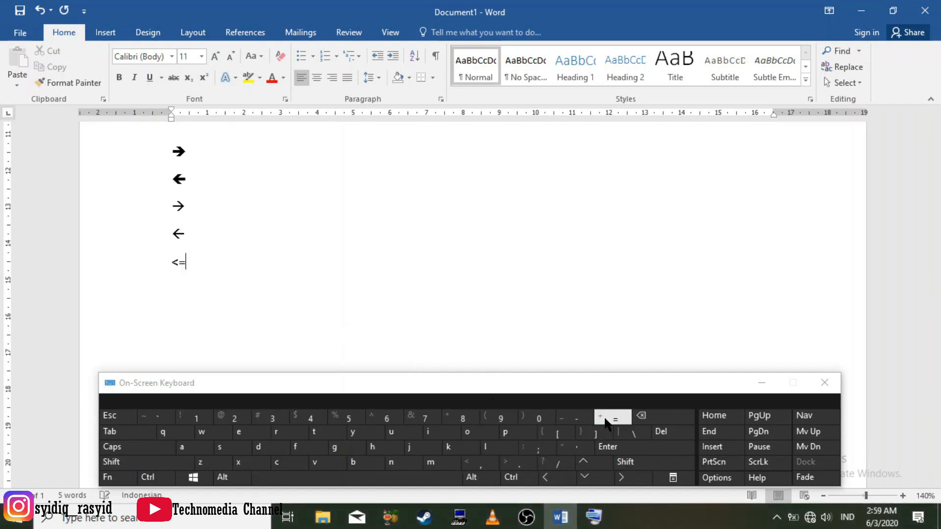
{"action": "key", "text": "shift"}
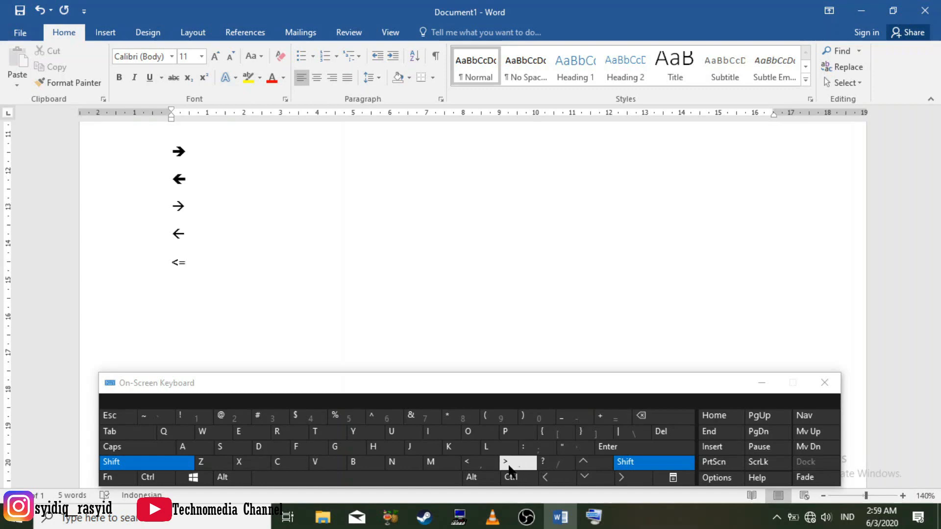
{"action": "left_click", "coordinate": [510, 465]}
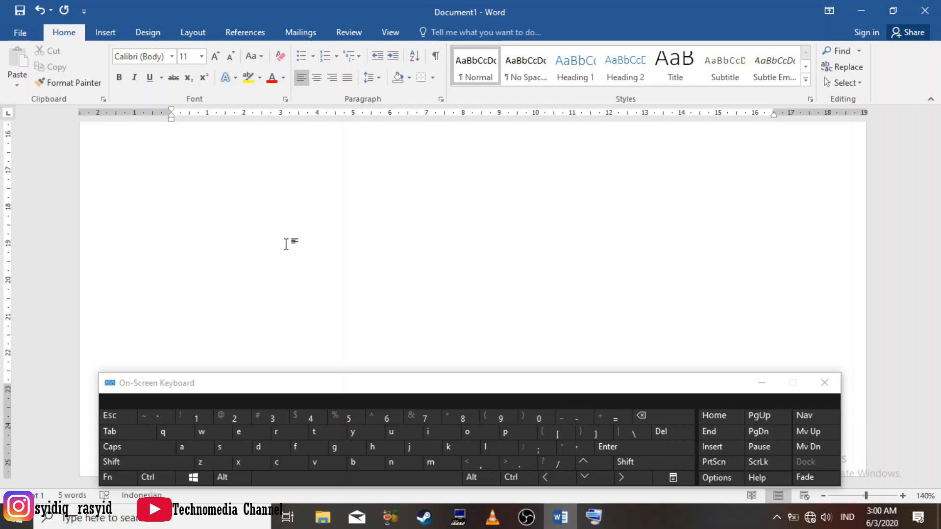
Create a round-bulleted list below the arrows from an asterisk and a space, with the items fndsdifi and jfnidfo, and end the list
{"action": "left_click", "coordinate": [264, 206]}
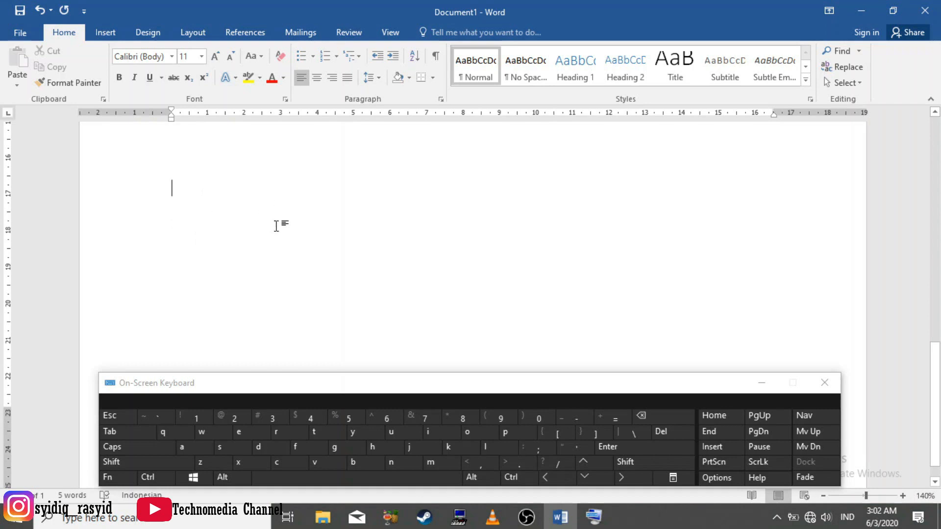
{"action": "left_click", "coordinate": [111, 461]}
{"action": "left_click", "coordinate": [463, 418]}
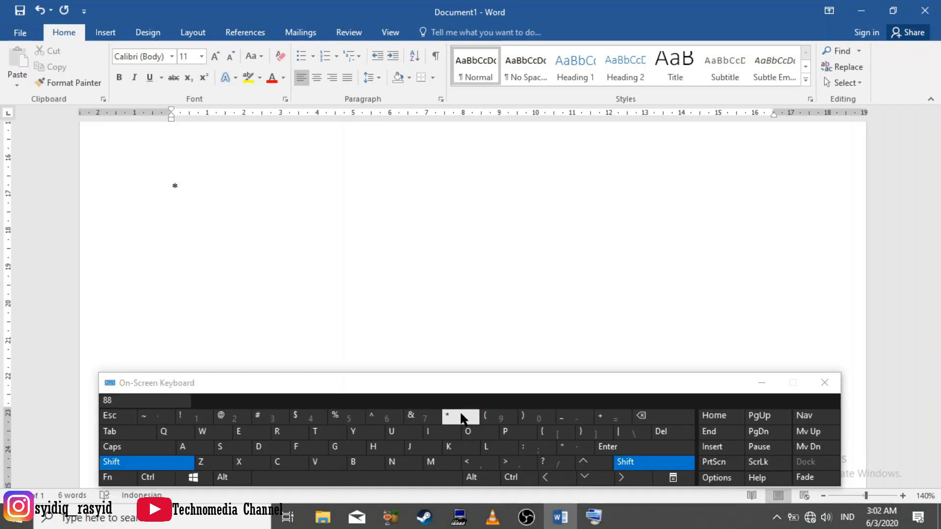
{"action": "left_click", "coordinate": [416, 475]}
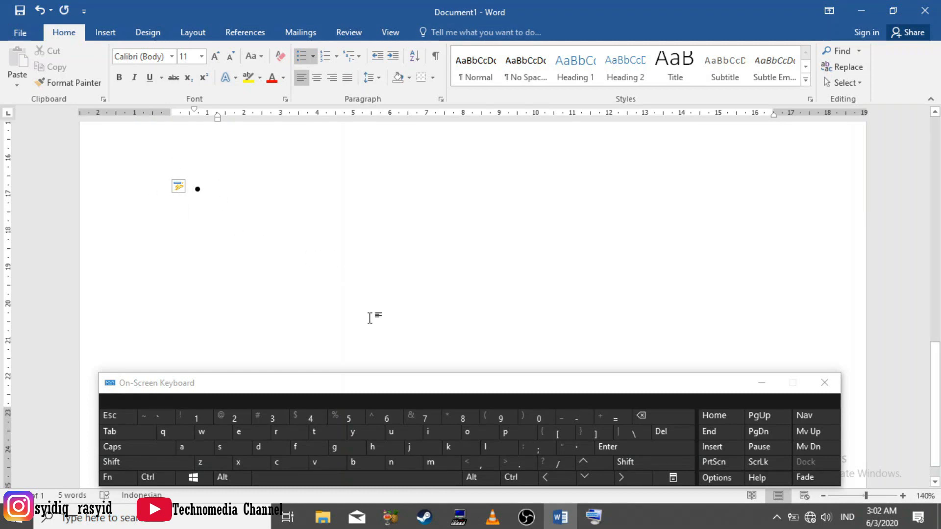
{"action": "type", "text": "fndsdifi"}
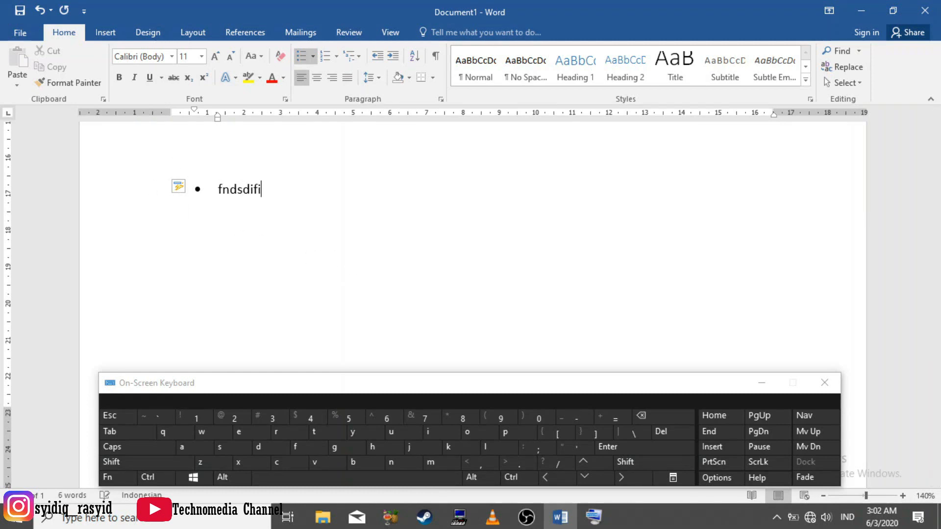
{"action": "key", "text": "Return"}
{"action": "type", "text": "jfnidfo"}
{"action": "key", "text": "Return"}
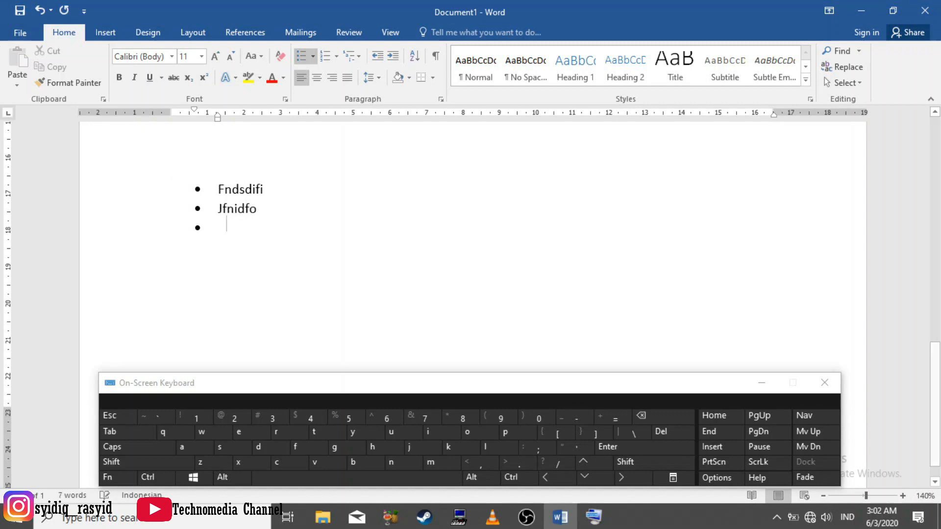
{"action": "key", "text": "BackSpace"}
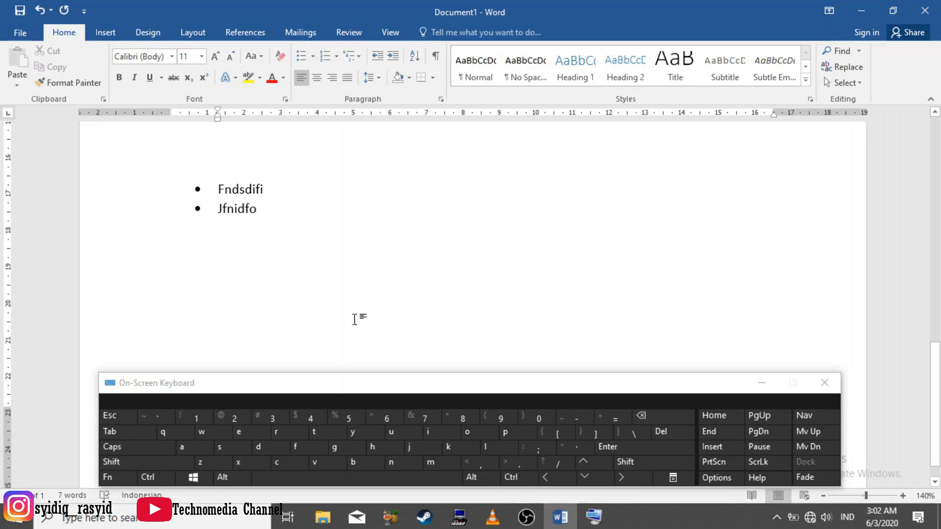
Create an arrowhead-bulleted sublist below Jfnidfo from > and a space, with the items fjvdjfi and akdijw, and end it
{"action": "key", "text": "shift"}
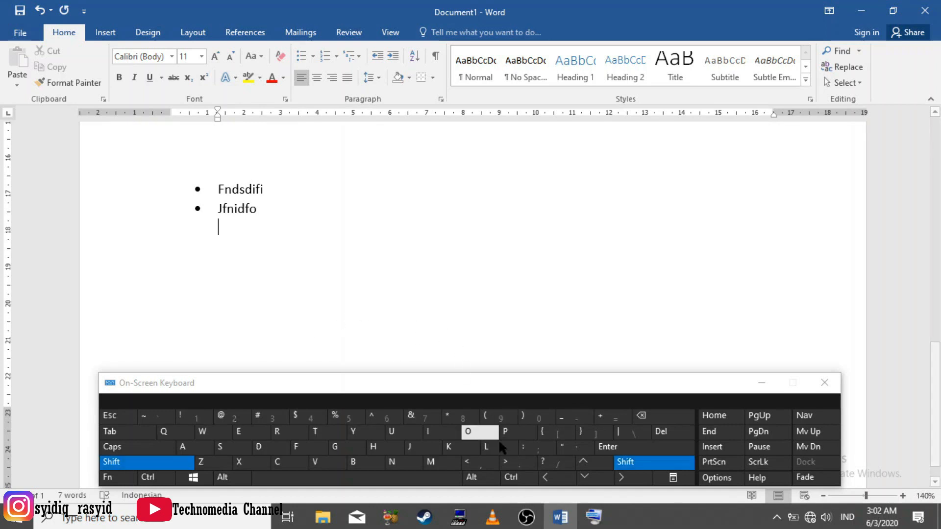
{"action": "left_click", "coordinate": [517, 468]}
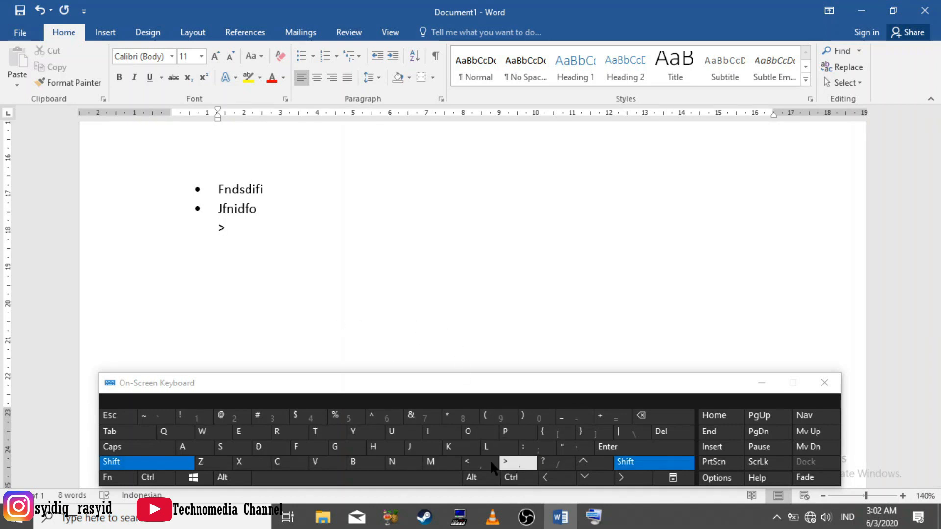
{"action": "left_click", "coordinate": [351, 478]}
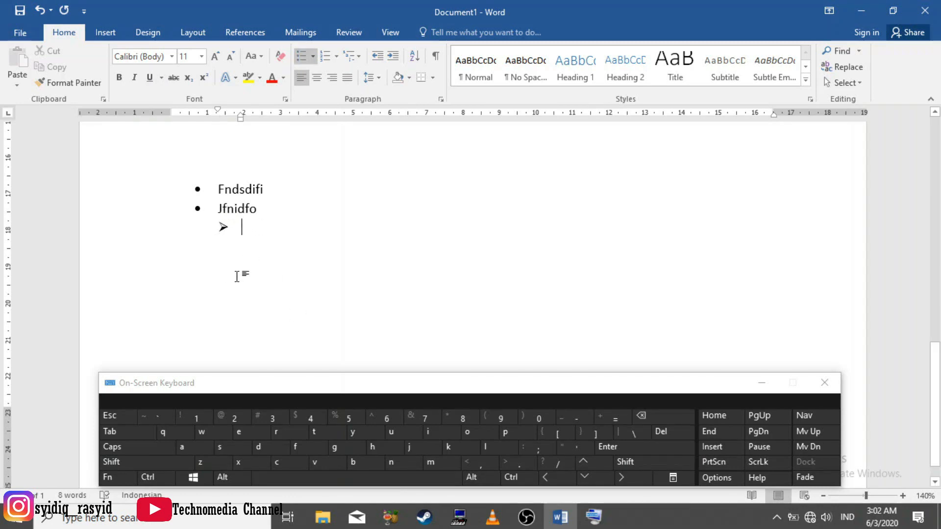
{"action": "double_click", "coordinate": [226, 211]}
{"action": "left_click", "coordinate": [241, 227]}
{"action": "type", "text": "f"}
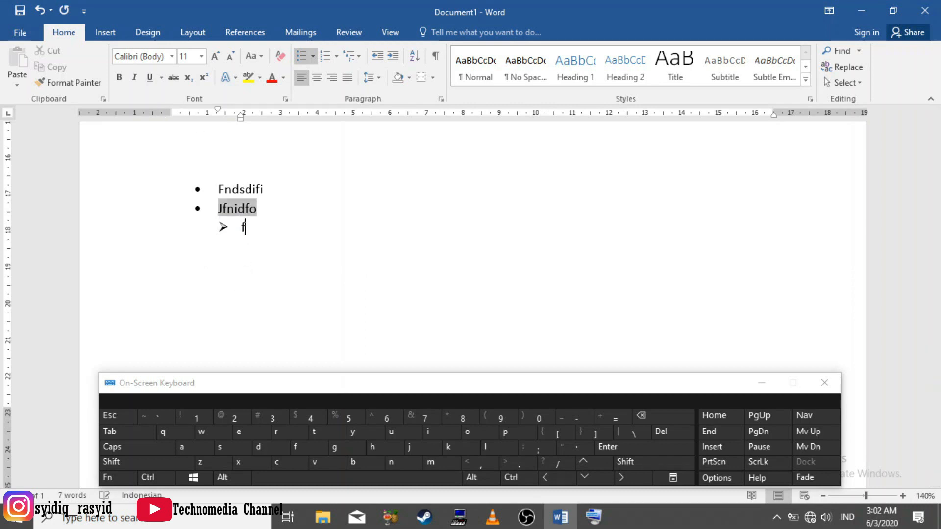
{"action": "type", "text": "jvdjfi"}
{"action": "key", "text": "Return"}
{"action": "type", "text": "akdijw"}
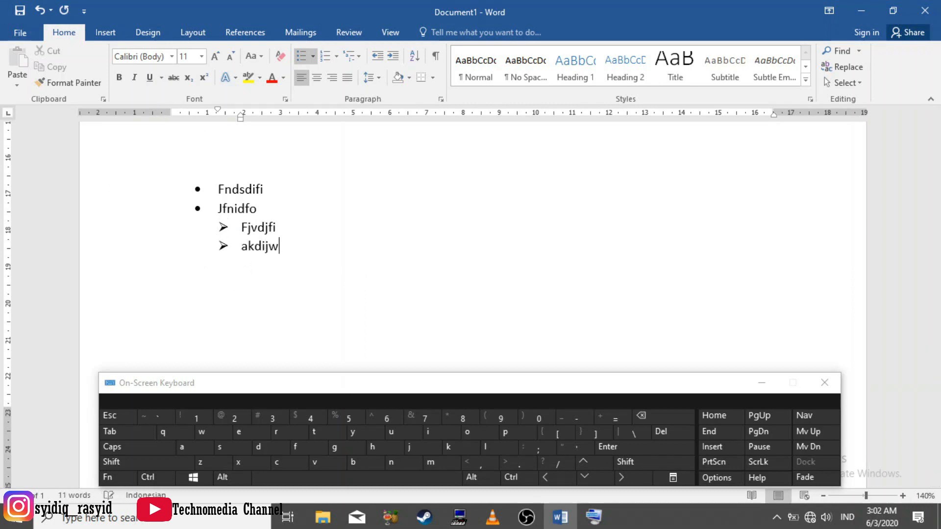
{"action": "key", "text": "Return"}
{"action": "key", "text": "BackSpace"}
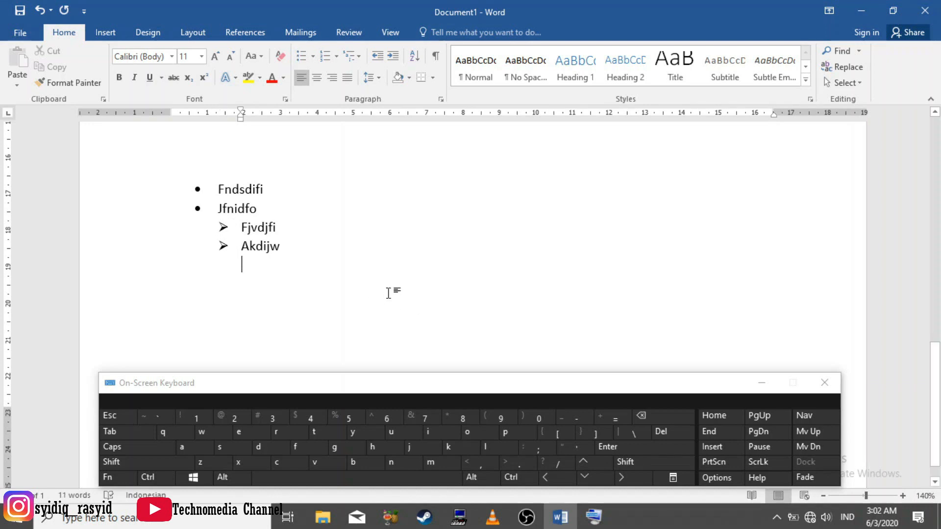
Create a dash-bulleted sublist below Akdijw from a hyphen and a space, with the items djgnsifiqhd, kdfe and skosfjeighj, and end it
{"action": "key", "text": "shift"}
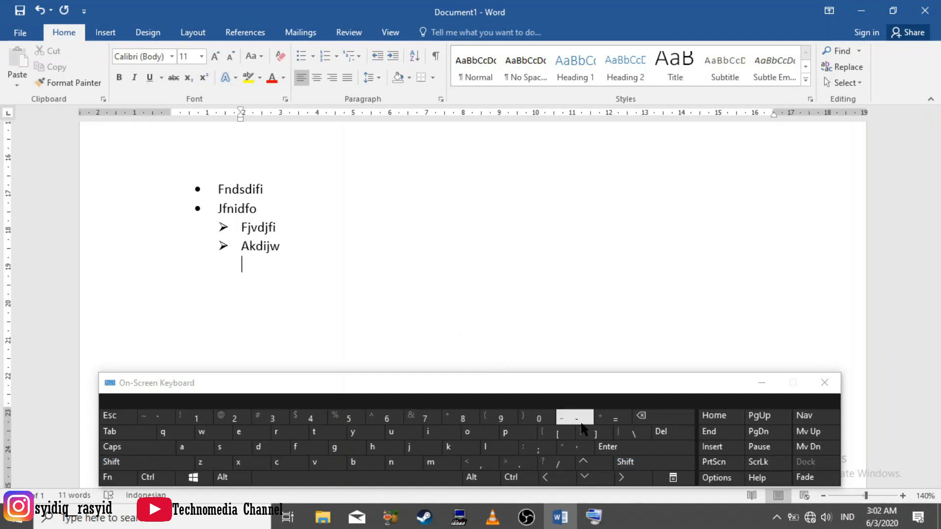
{"action": "left_click", "coordinate": [580, 419]}
{"action": "left_click", "coordinate": [406, 481]}
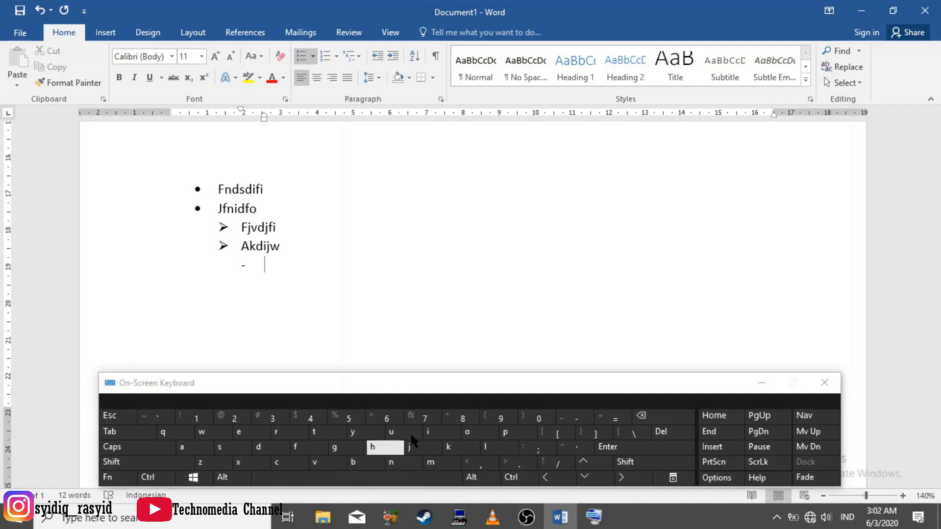
{"action": "type", "text": "djgnsifiqhd"}
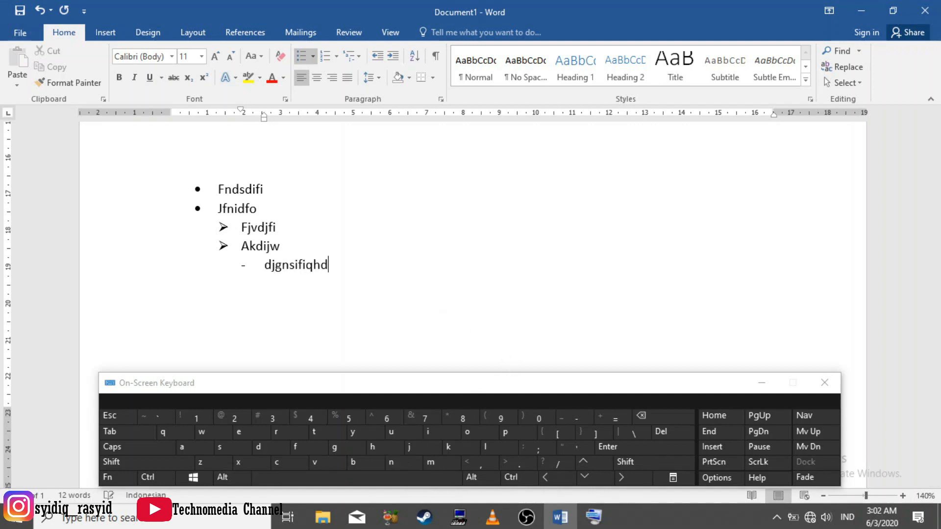
{"action": "key", "text": "Return"}
{"action": "type", "text": "kdfe"}
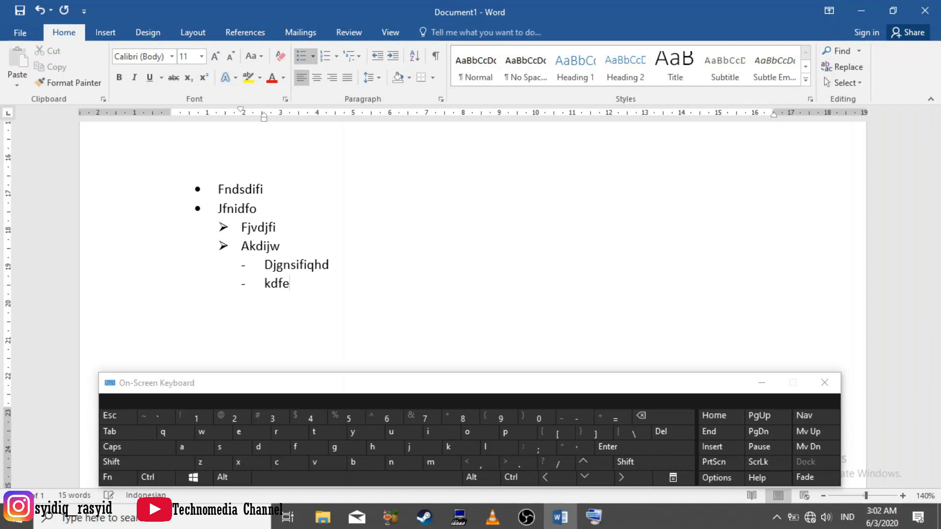
{"action": "key", "text": "Return"}
{"action": "type", "text": "skosfjeighj"}
{"action": "key", "text": "Return"}
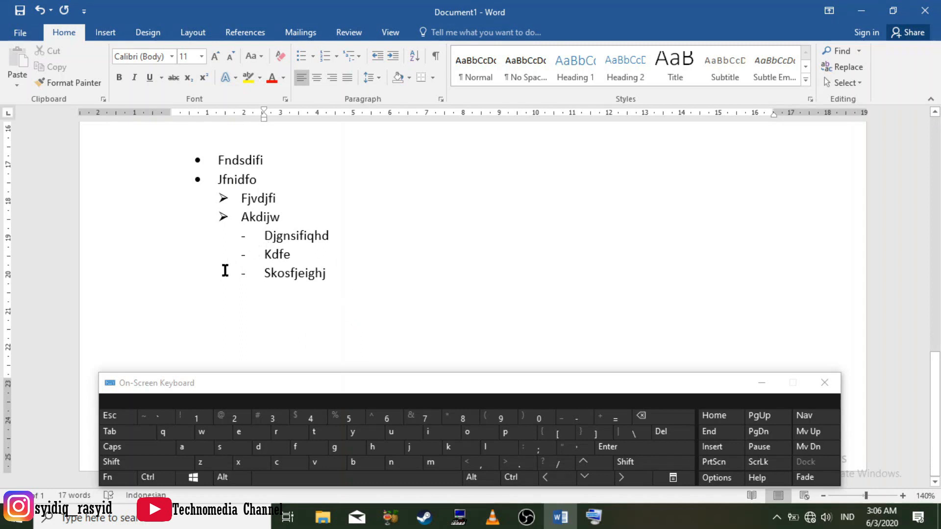
Browse for a file to open in Documents, enter the file name kdiafe0ifksof and choose the Recover Text from Any File (*.*) type
{"action": "left_click", "coordinate": [23, 34]}
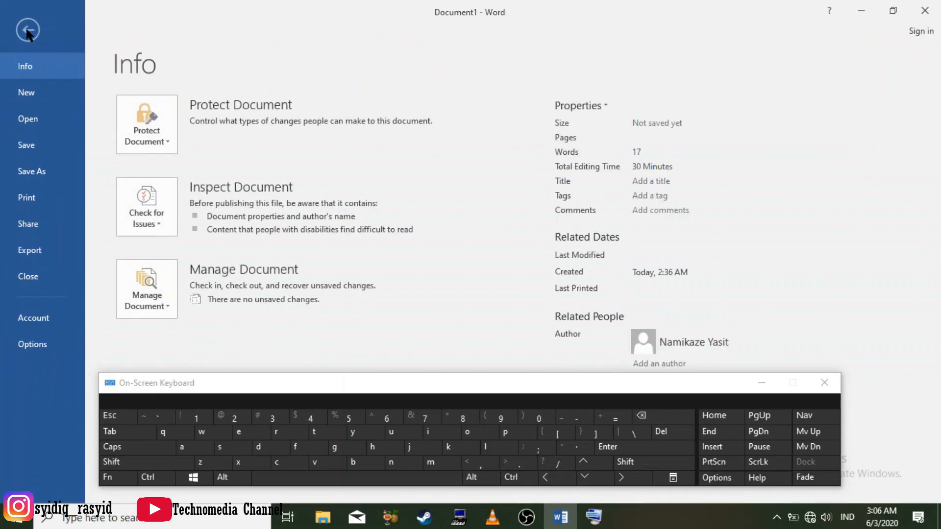
{"action": "left_click", "coordinate": [33, 120]}
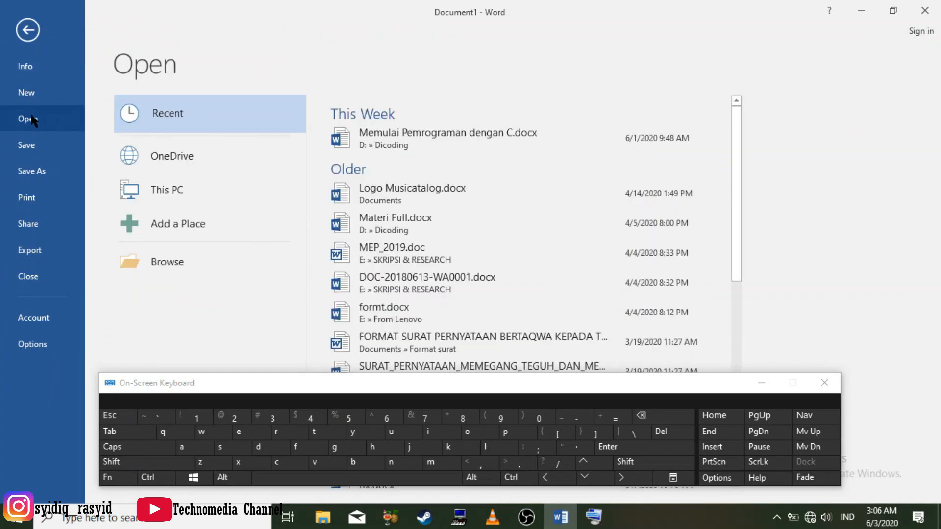
{"action": "double_click", "coordinate": [212, 200]}
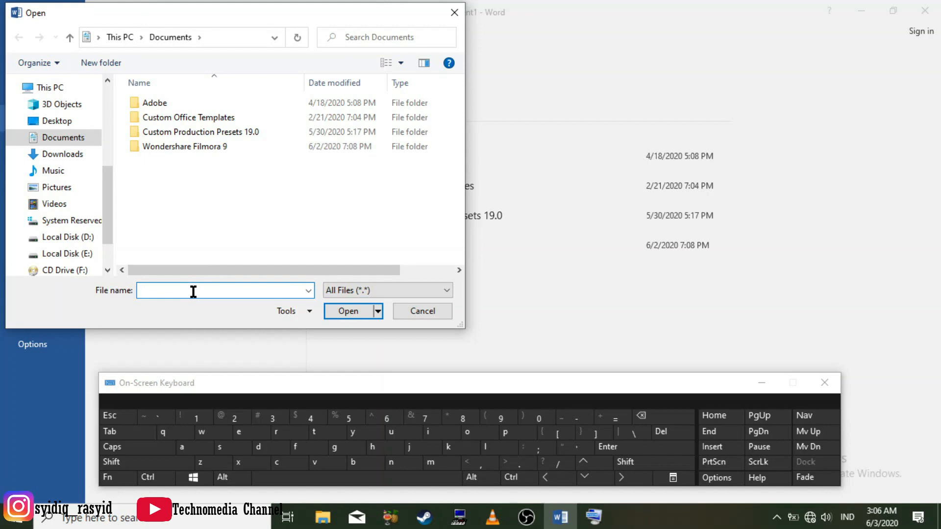
{"action": "type", "text": "kdiafe0ifksof"}
{"action": "left_click", "coordinate": [362, 293]}
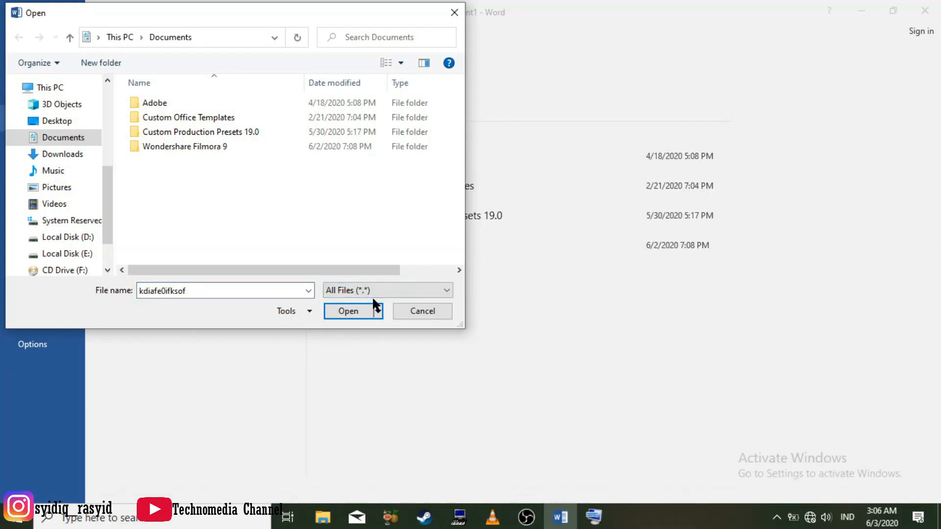
{"action": "left_click", "coordinate": [379, 290]}
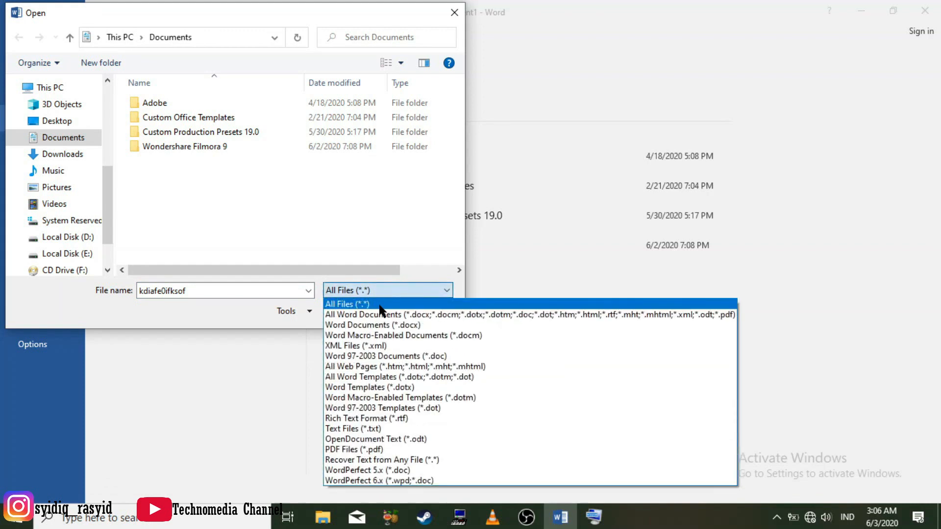
{"action": "left_click", "coordinate": [383, 460]}
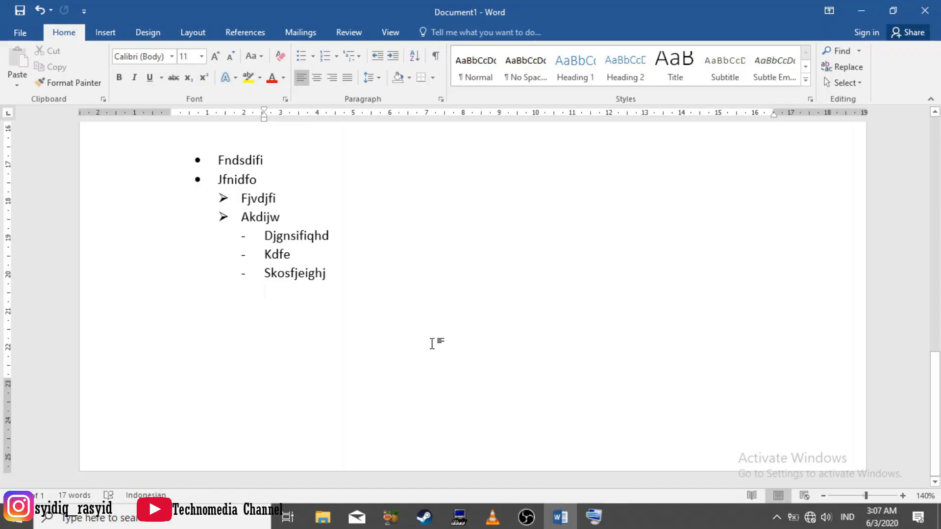
Review the tables, horizontal lines, arrow symbols and nested bulleted lists throughout the document
{"action": "scroll", "coordinate": [430, 352], "scroll_direction": "up", "scroll_amount": 3}
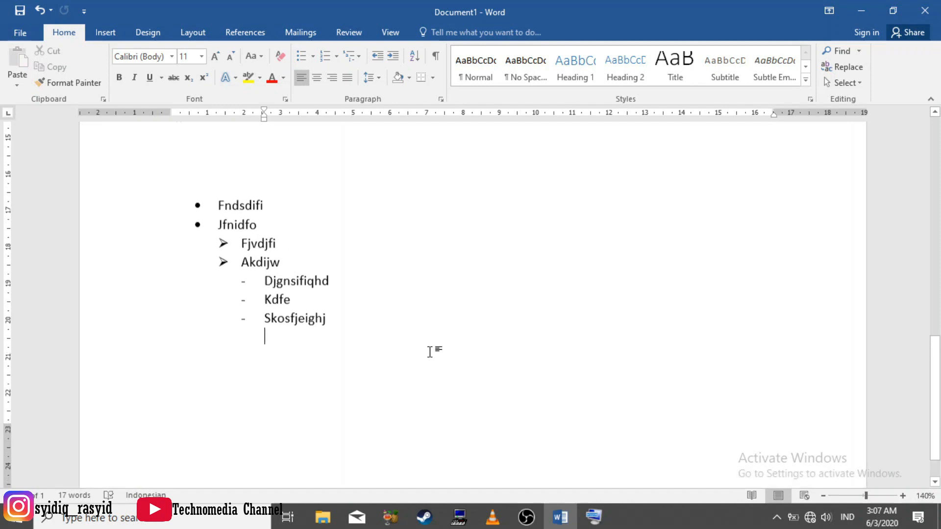
{"action": "scroll", "coordinate": [430, 352], "scroll_direction": "up", "scroll_amount": 4}
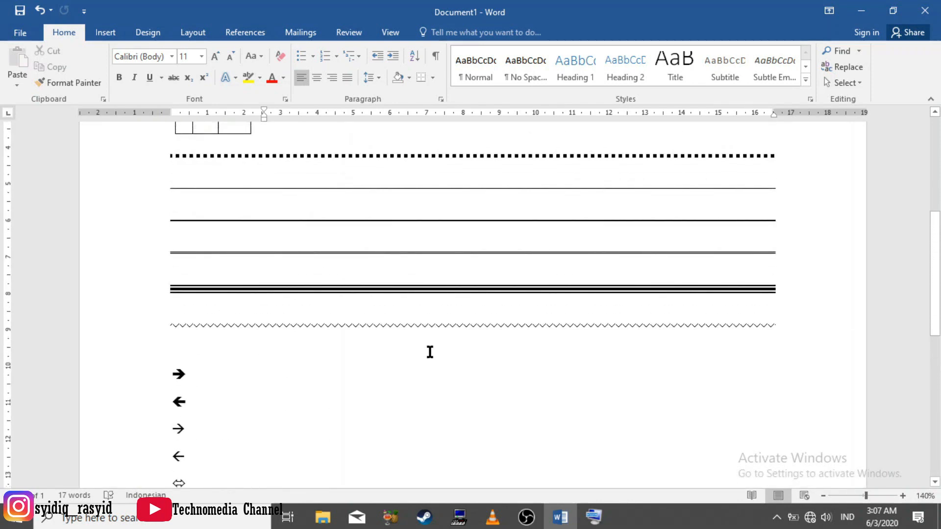
{"action": "scroll", "coordinate": [430, 351], "scroll_direction": "up", "scroll_amount": 3}
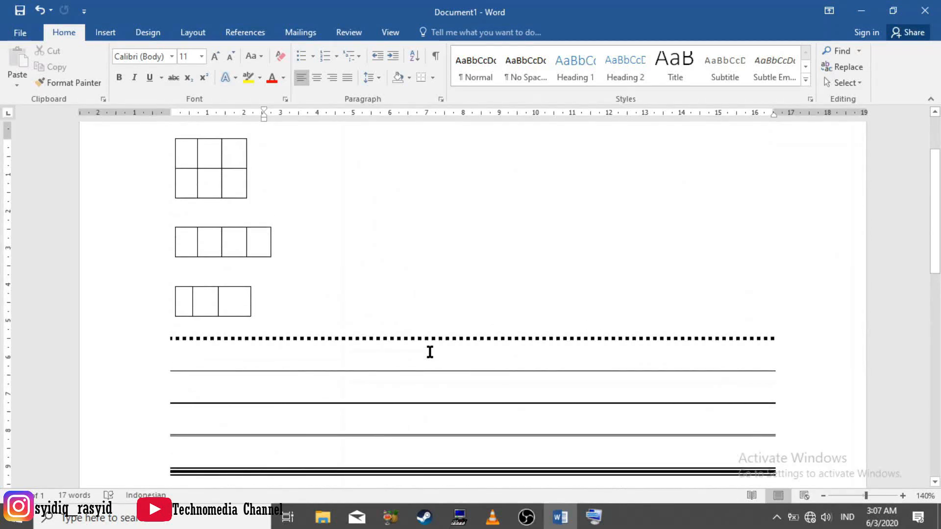
{"action": "scroll", "coordinate": [430, 351], "scroll_direction": "up", "scroll_amount": 2}
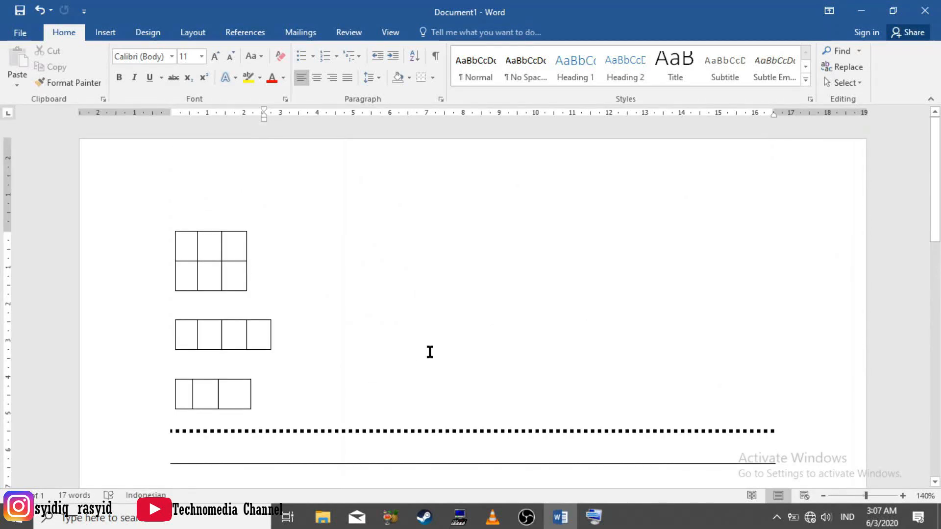
{"action": "scroll", "coordinate": [430, 352], "scroll_direction": "down", "scroll_amount": 7}
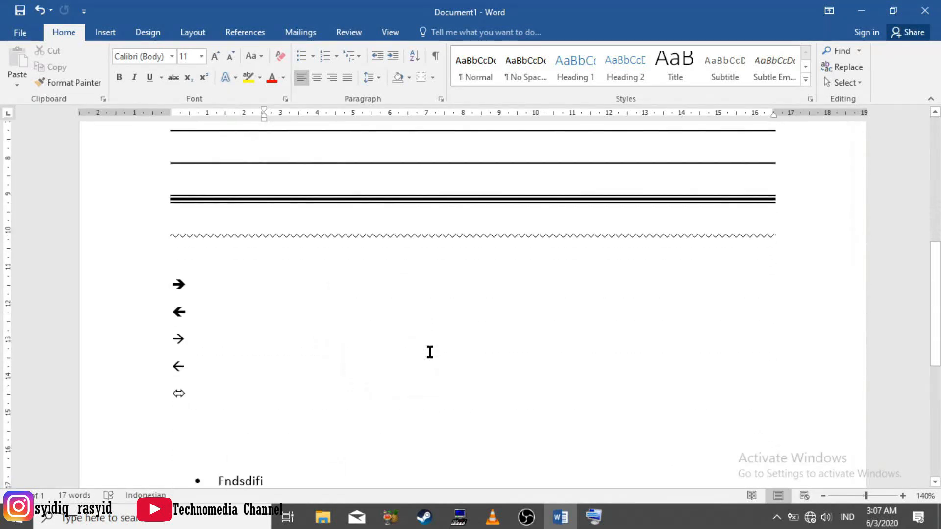
{"action": "scroll", "coordinate": [430, 352], "scroll_direction": "down", "scroll_amount": 2}
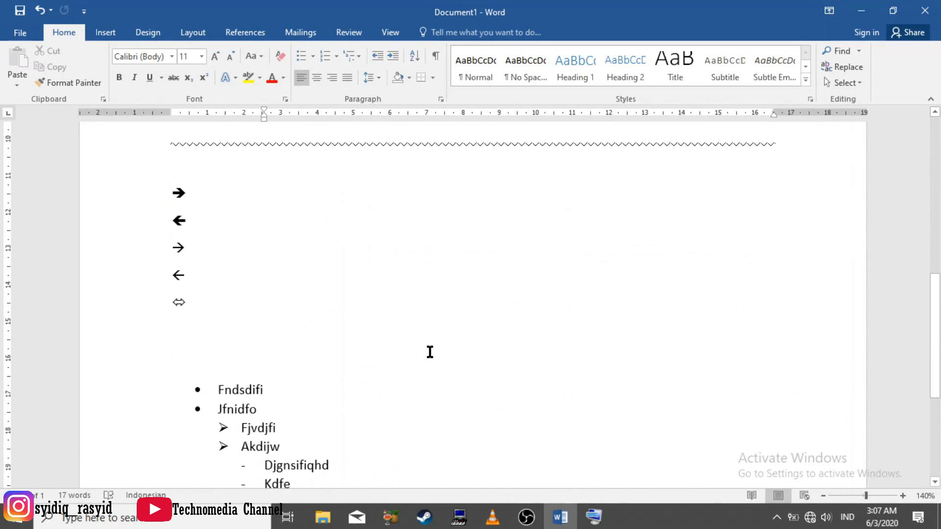
{"action": "scroll", "coordinate": [430, 352], "scroll_direction": "down", "scroll_amount": 5}
{"action": "scroll", "coordinate": [429, 352], "scroll_direction": "up", "scroll_amount": 1}
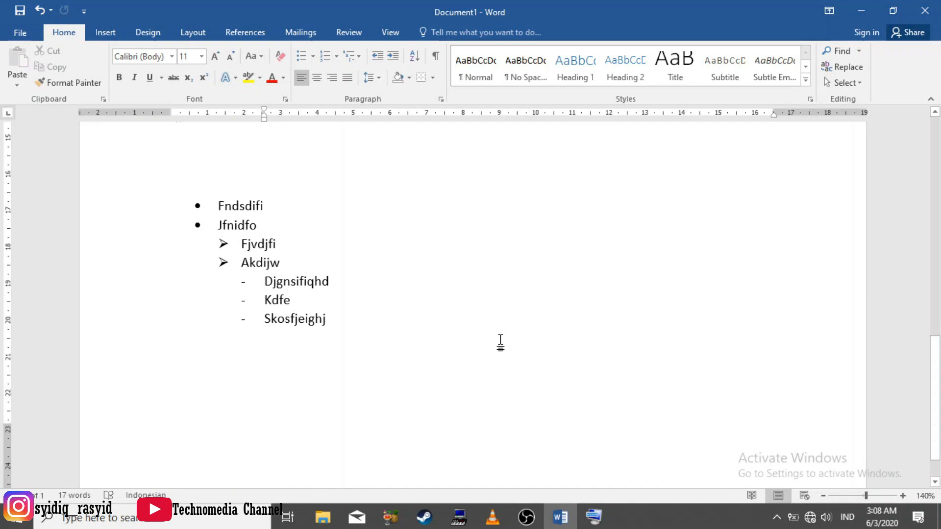
{"action": "scroll", "coordinate": [500, 341], "scroll_direction": "up", "scroll_amount": 2}
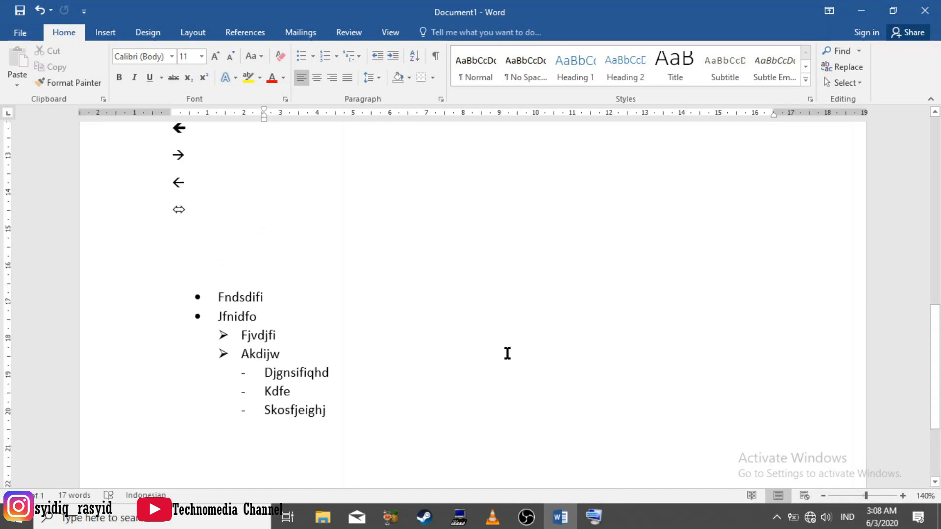
{"action": "scroll", "coordinate": [507, 353], "scroll_direction": "up", "scroll_amount": 2}
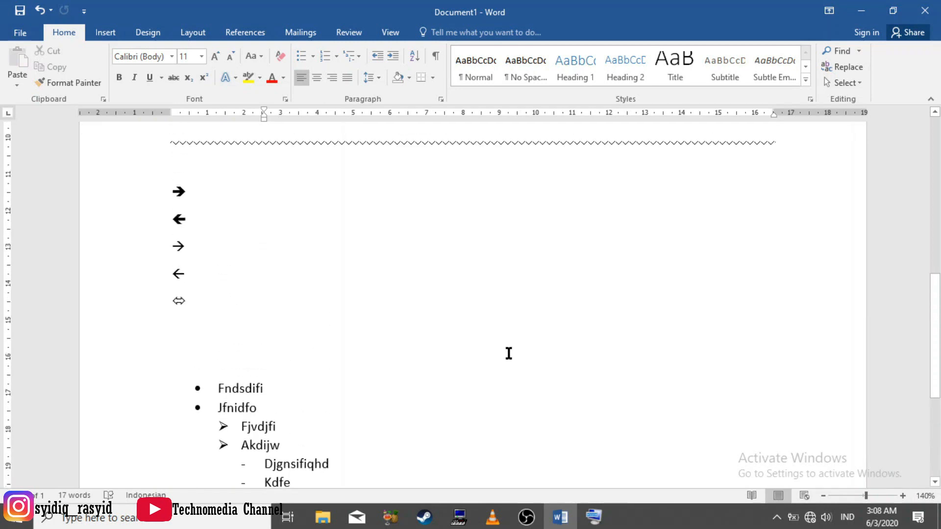
{"action": "scroll", "coordinate": [509, 354], "scroll_direction": "up", "scroll_amount": 3}
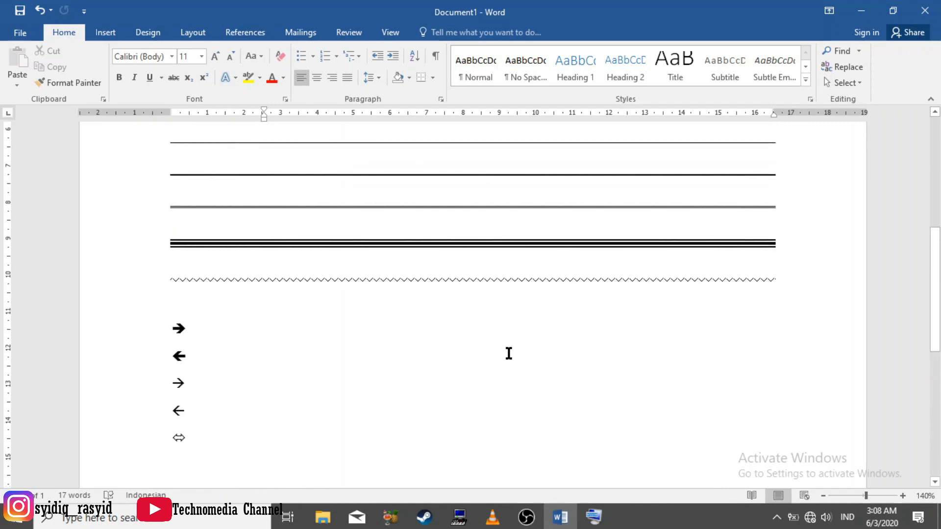
{"action": "scroll", "coordinate": [509, 353], "scroll_direction": "up", "scroll_amount": 1}
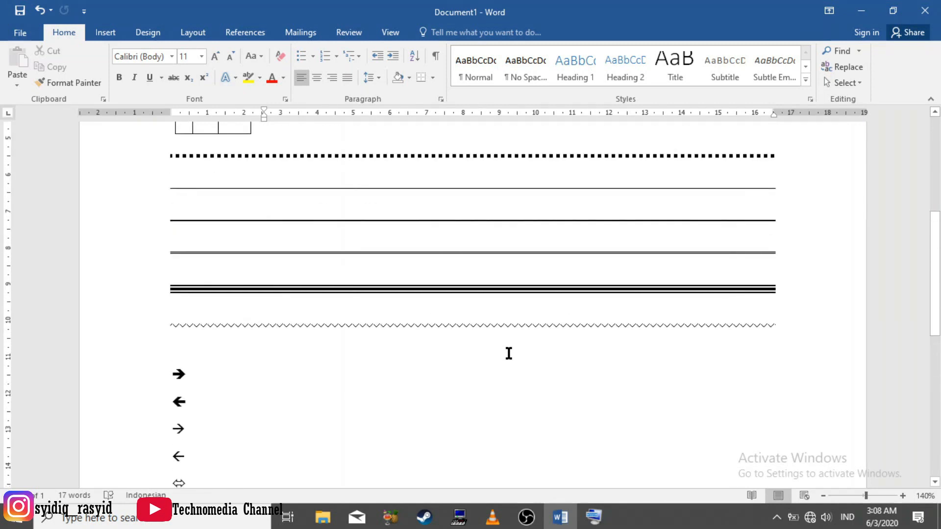
{"action": "scroll", "coordinate": [510, 354], "scroll_direction": "up", "scroll_amount": 3}
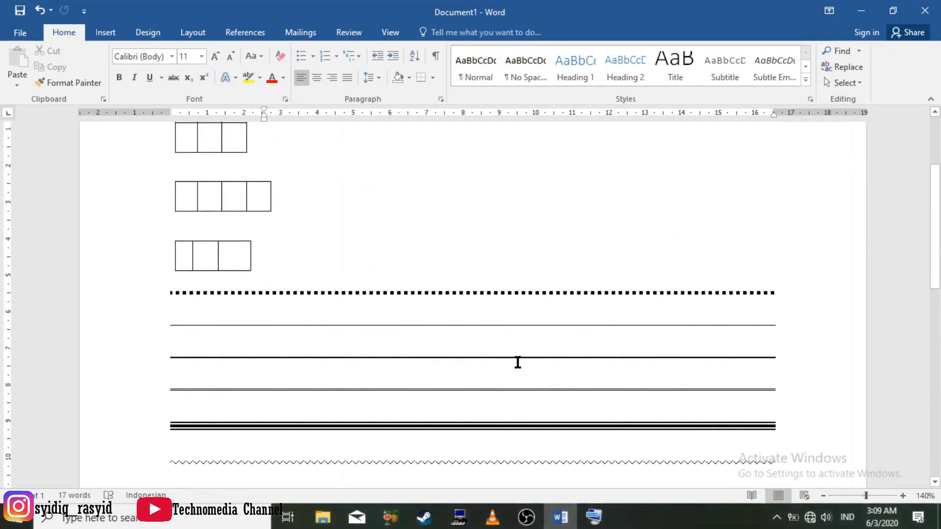